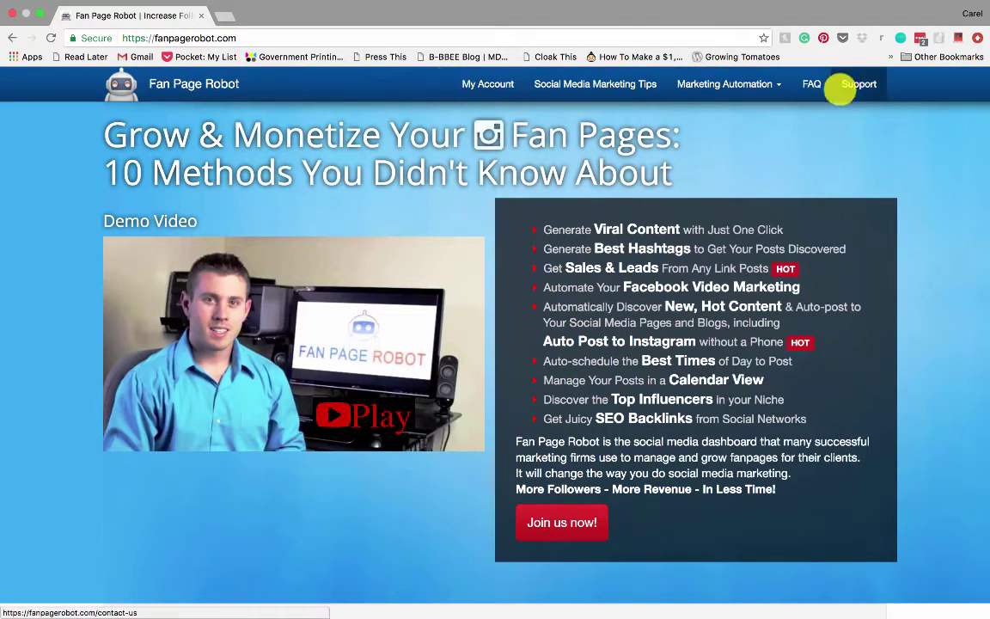
Open the My Account page and log in with the prefilled username and password
mouse_move(760, 84)
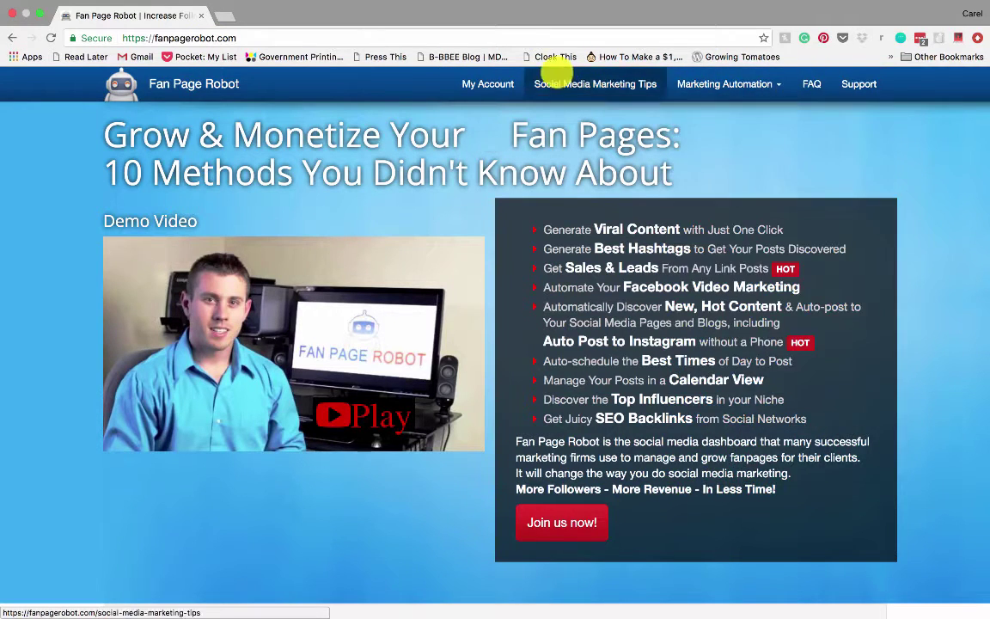
click(488, 83)
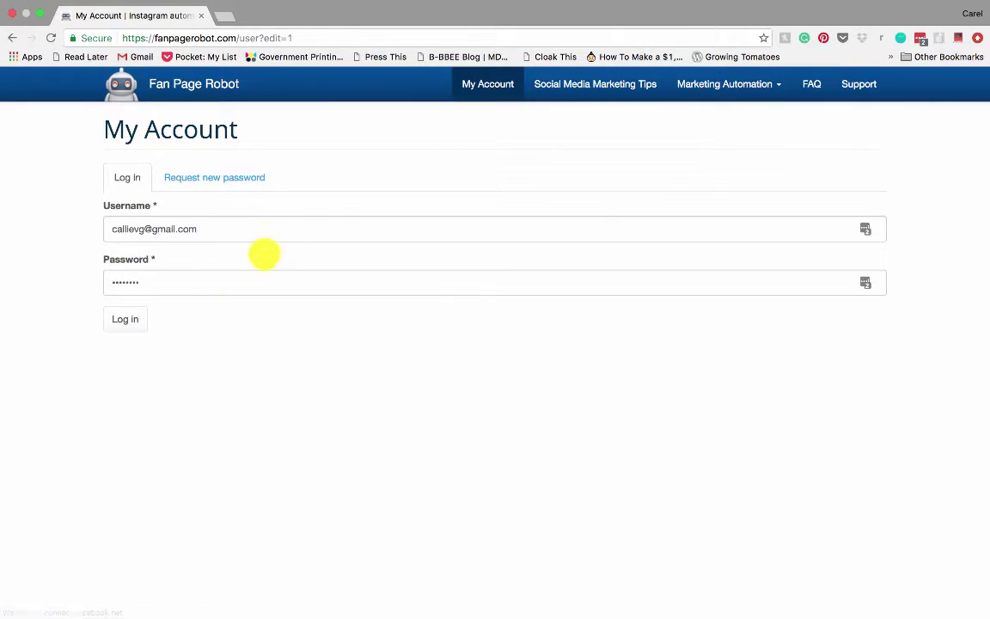
click(124, 319)
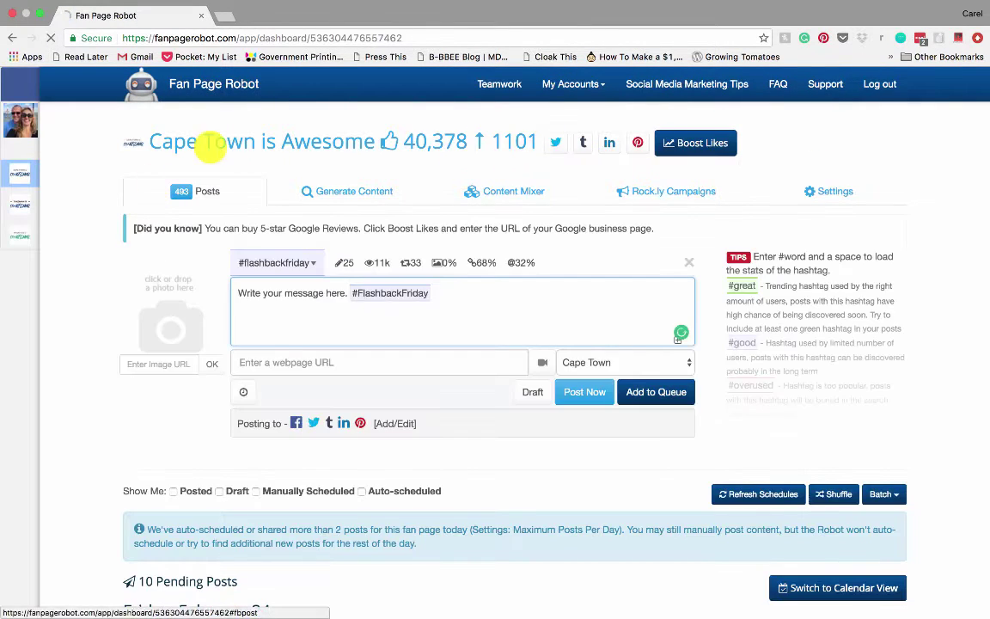
Review the Cape Town is Awesome dashboard, including the post composer and the pending posts scheduled from February 24 to 28
mouse_move(23, 162)
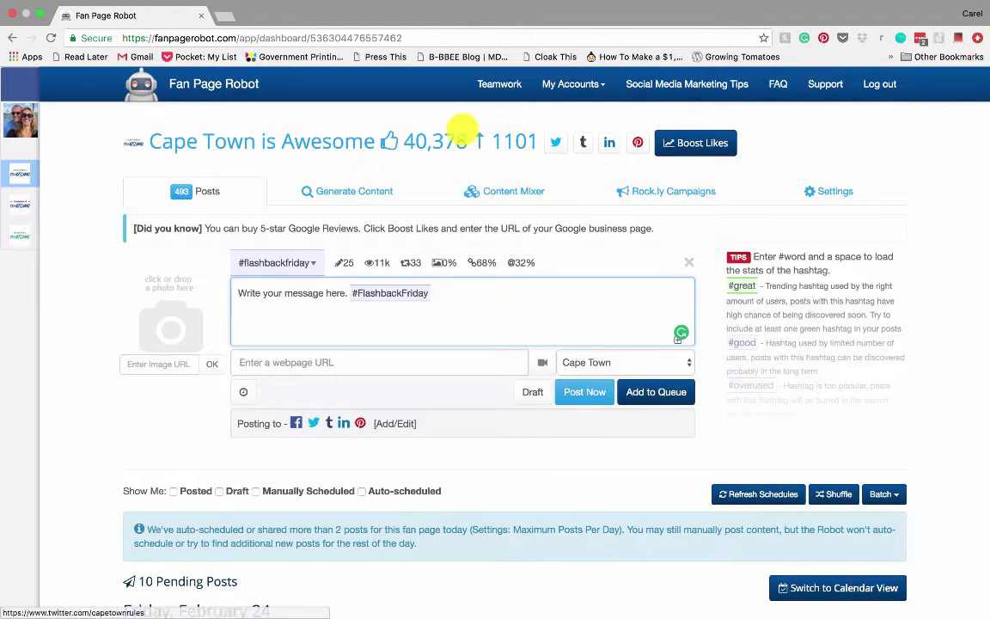
scroll(414, 189, down, 10)
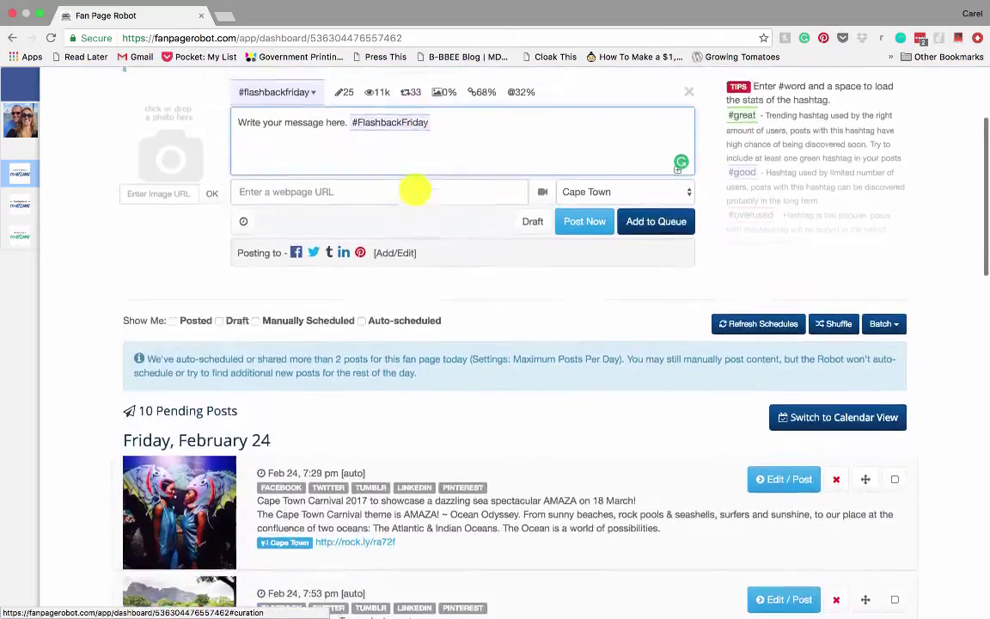
scroll(414, 189, down, 1)
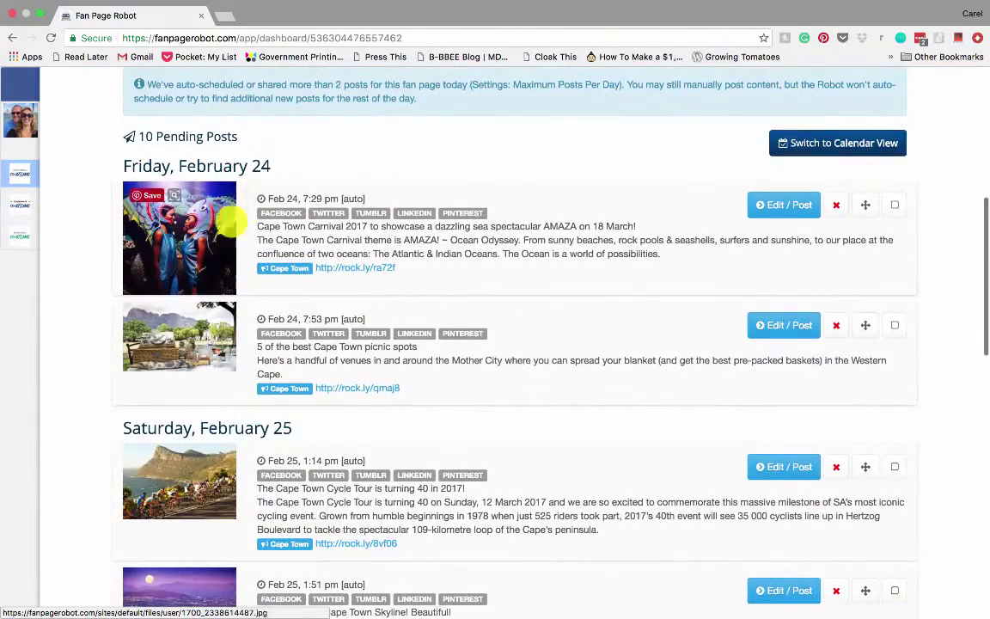
scroll(314, 219, down, 18)
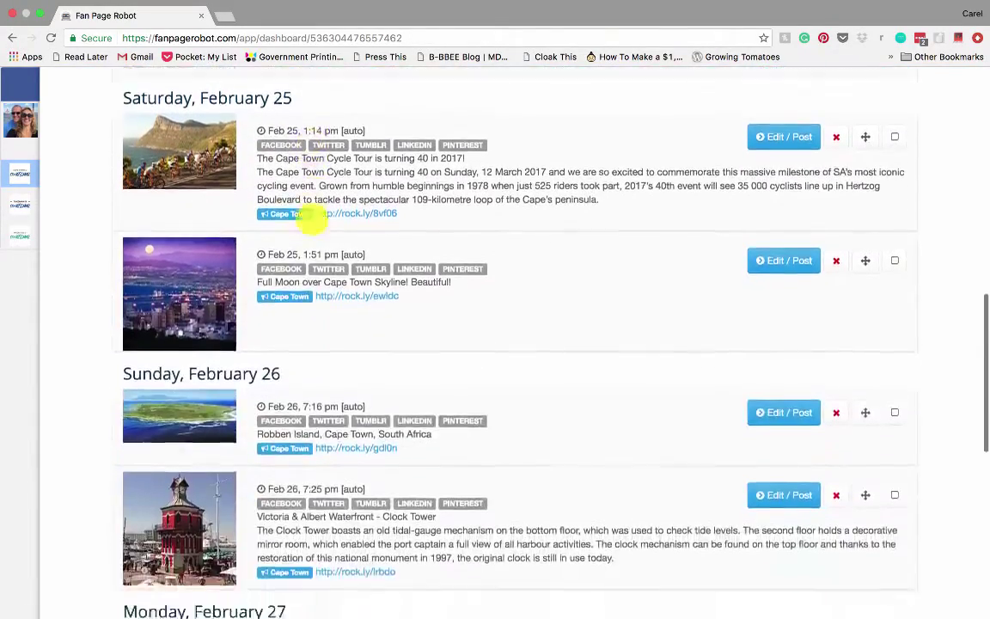
scroll(312, 222, down, 4)
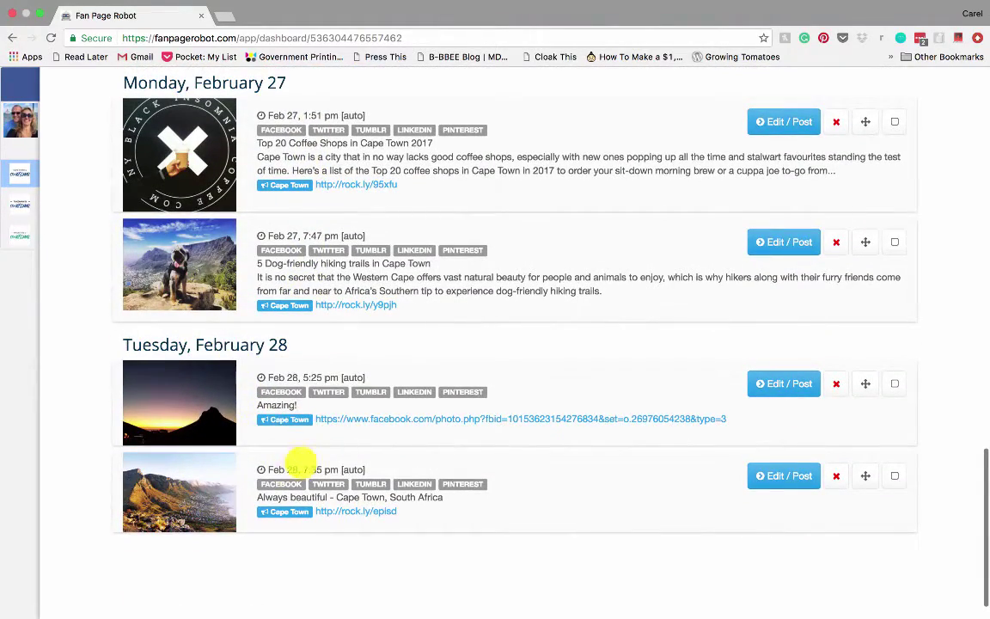
scroll(284, 385, up, 4)
scroll(302, 378, up, 10)
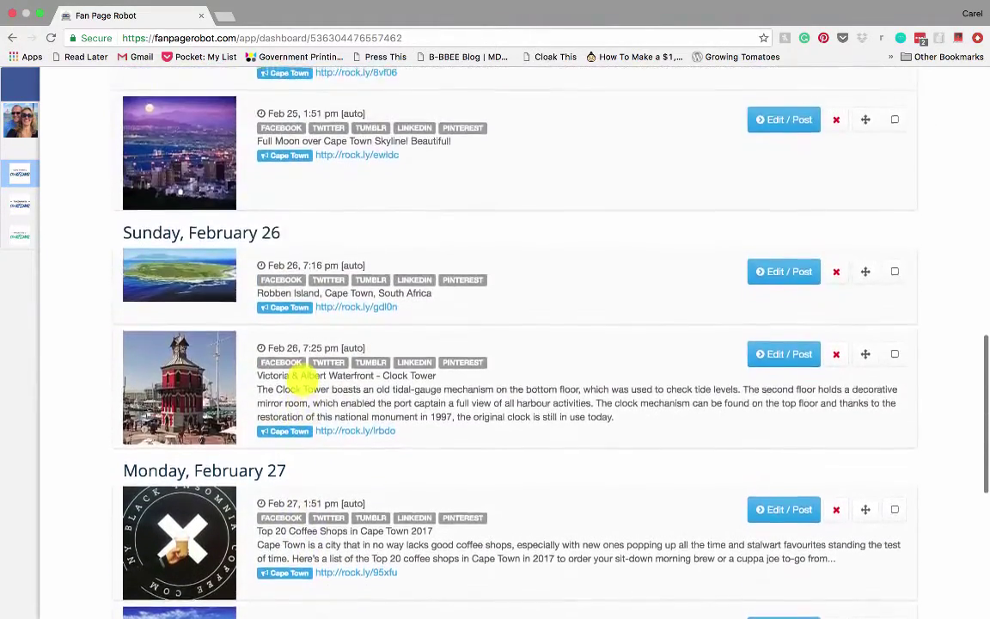
scroll(303, 378, up, 5)
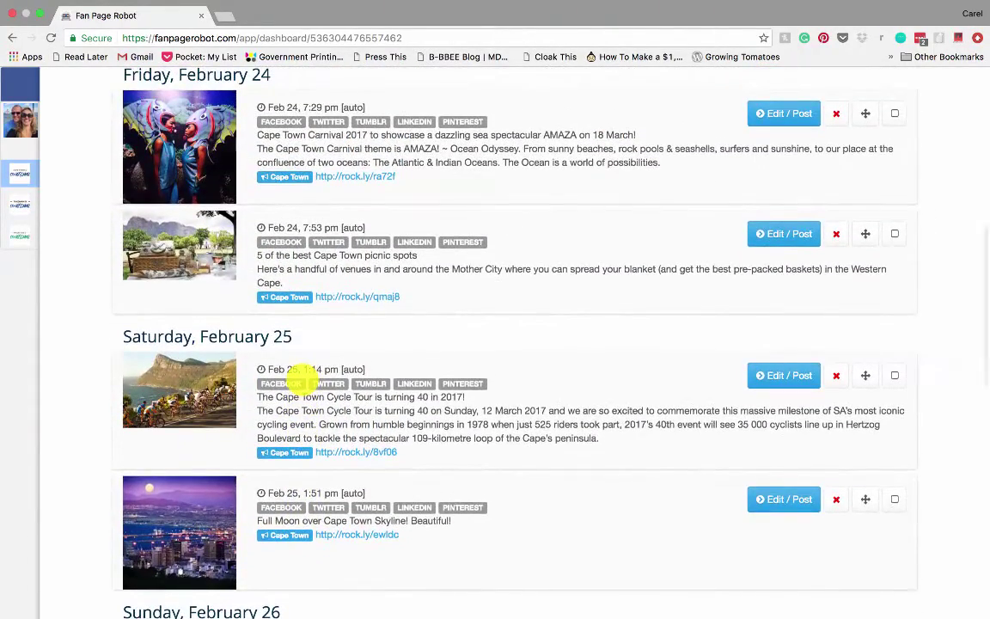
scroll(302, 378, up, 7)
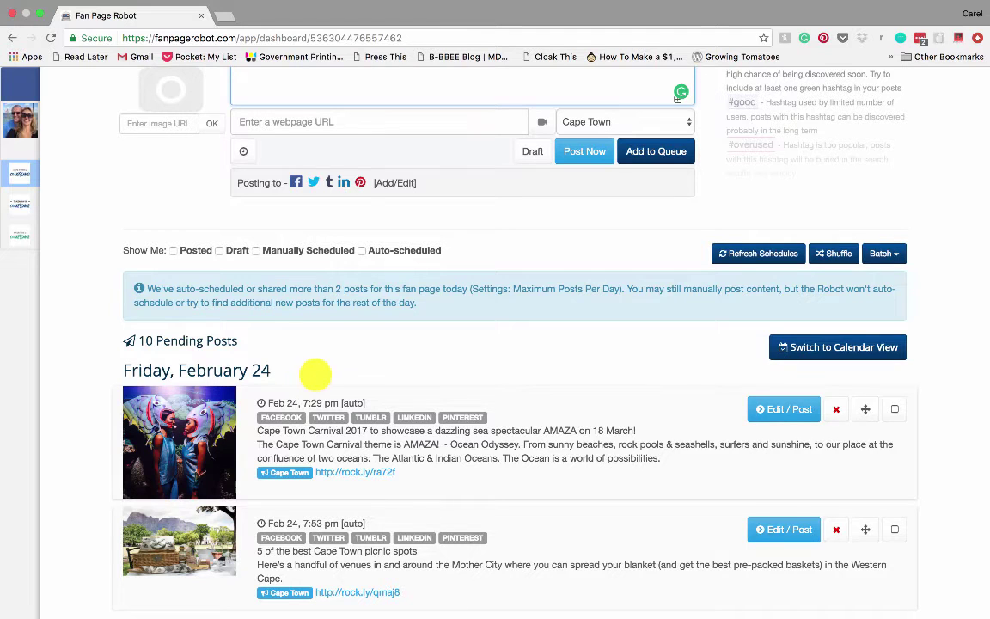
scroll(317, 375, up, 5)
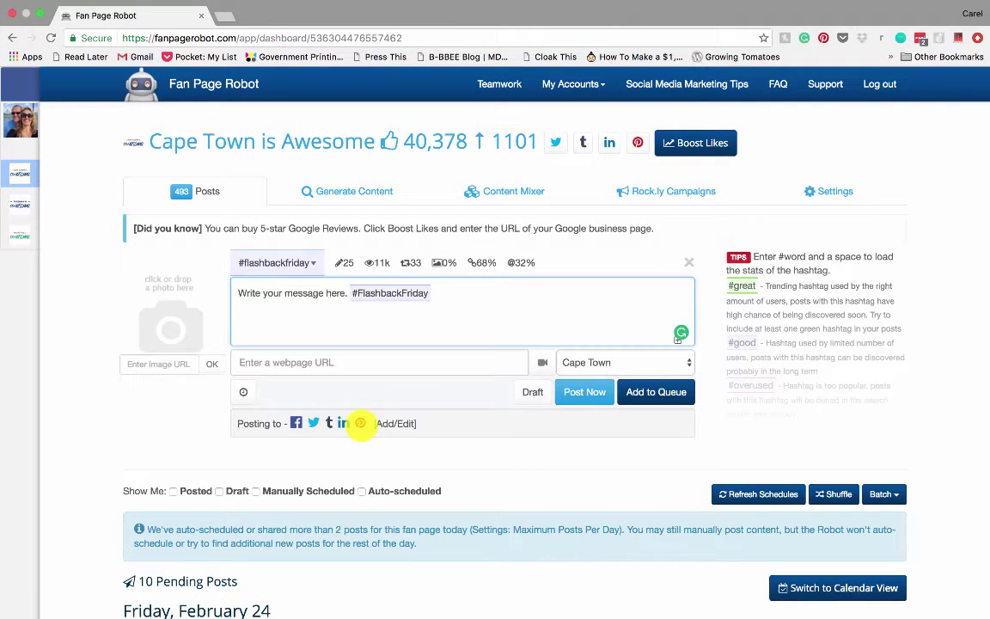
scroll(361, 423, down, 3)
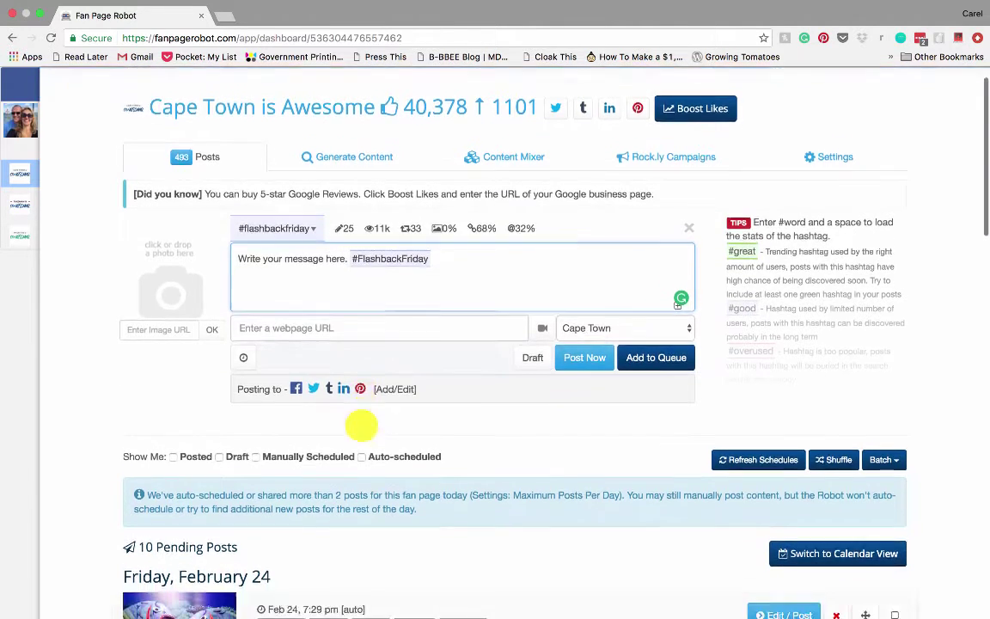
scroll(360, 423, up, 3)
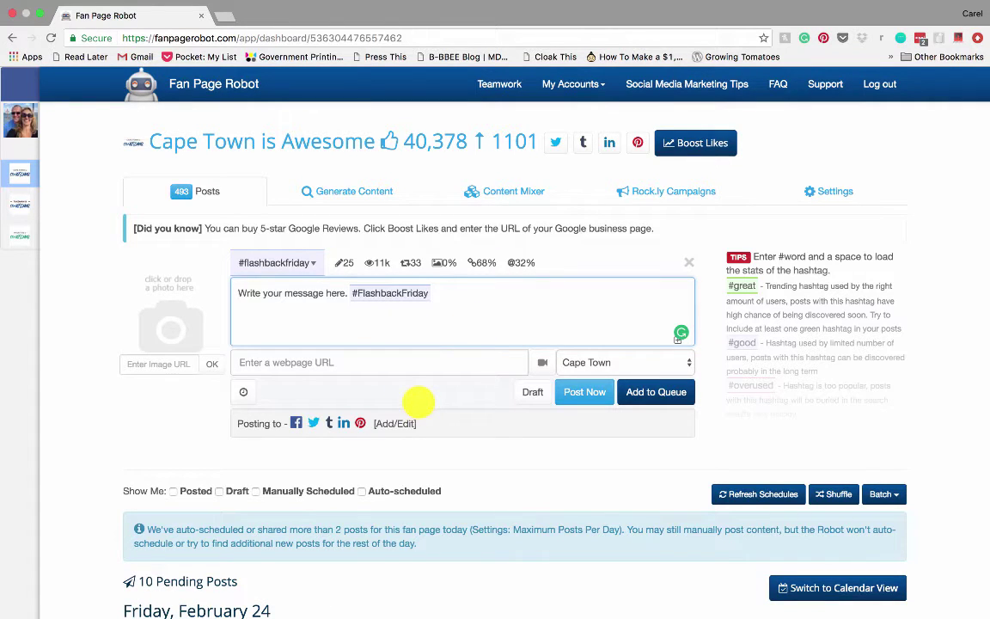
scroll(418, 401, down, 5)
scroll(382, 380, up, 5)
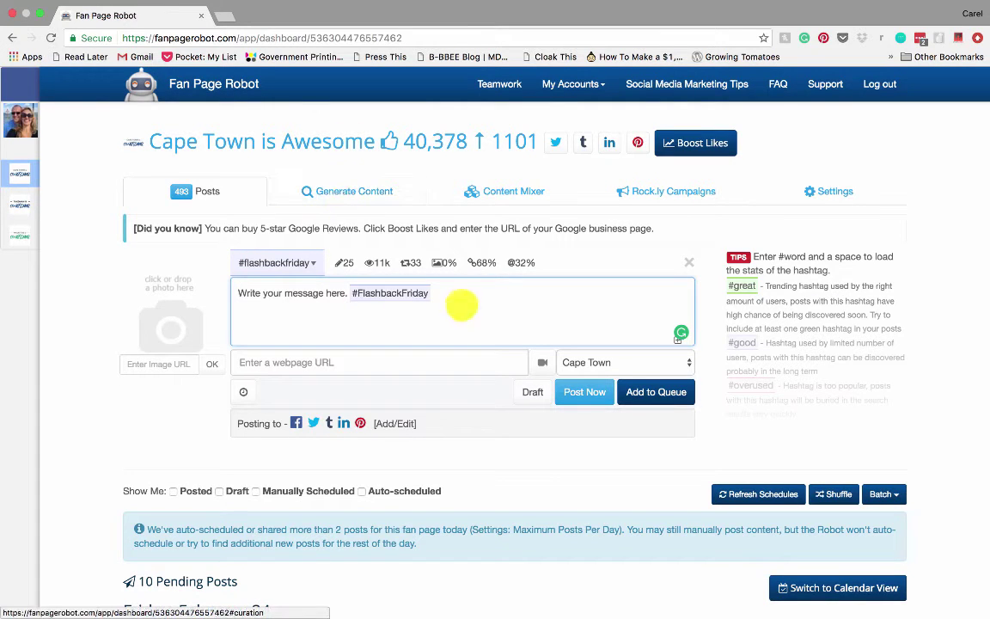
Open content generation and browse the Google trending keywords for South Africa
click(336, 191)
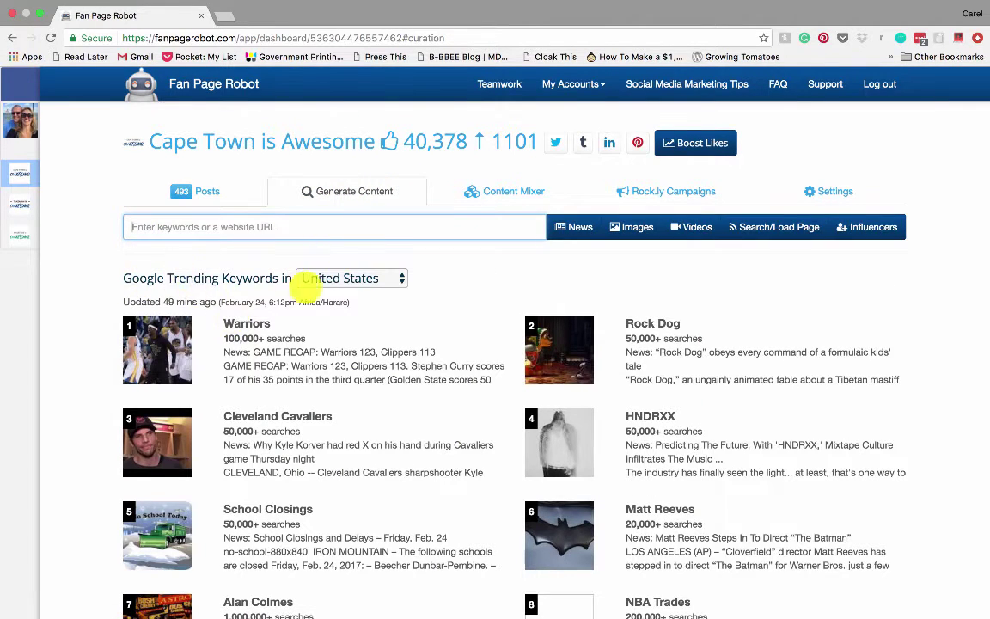
click(394, 277)
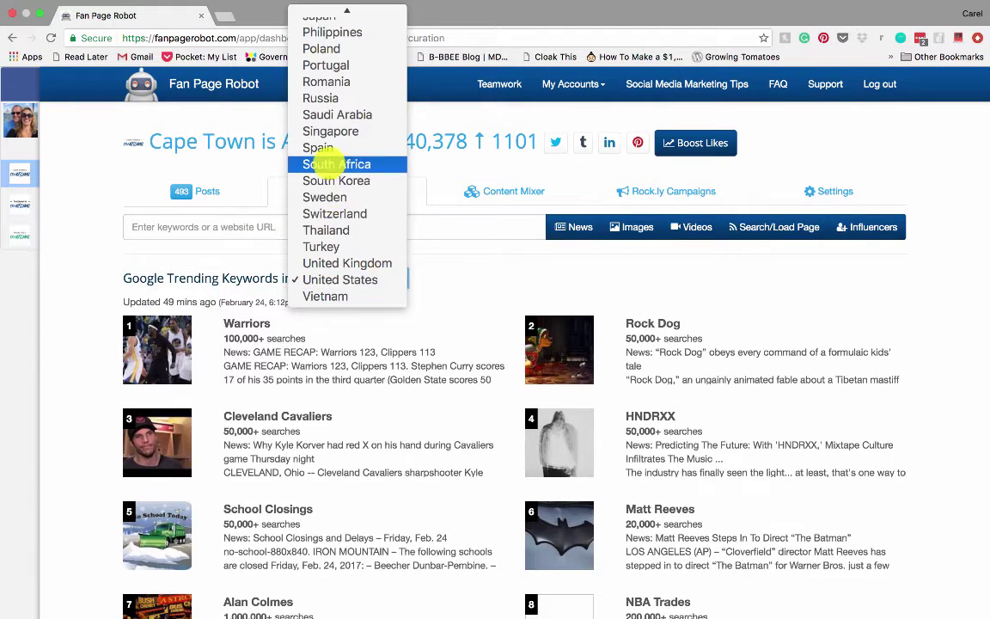
click(336, 167)
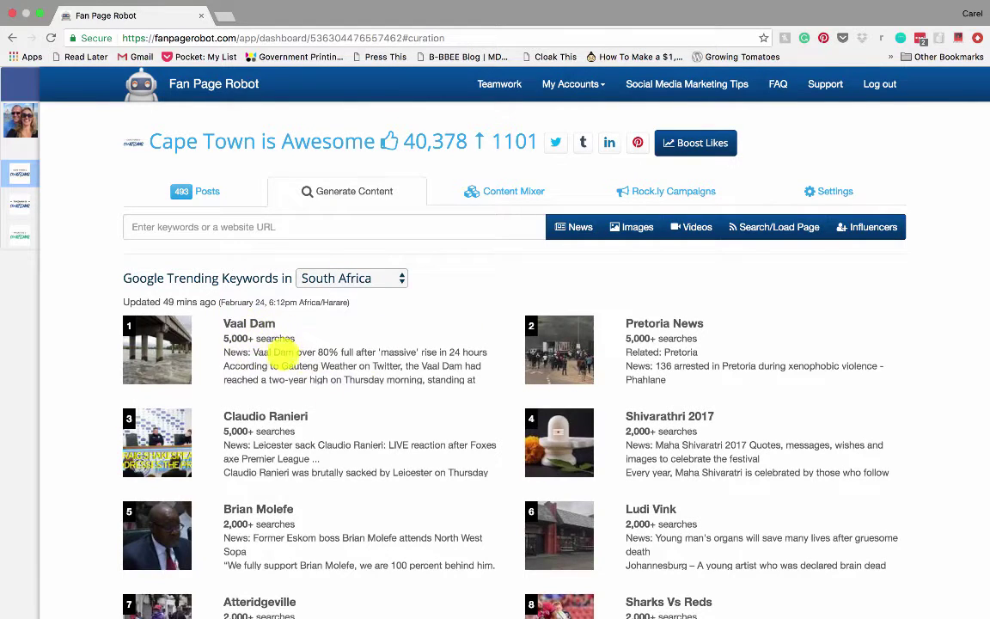
scroll(257, 355, down, 1)
scroll(255, 358, down, 3)
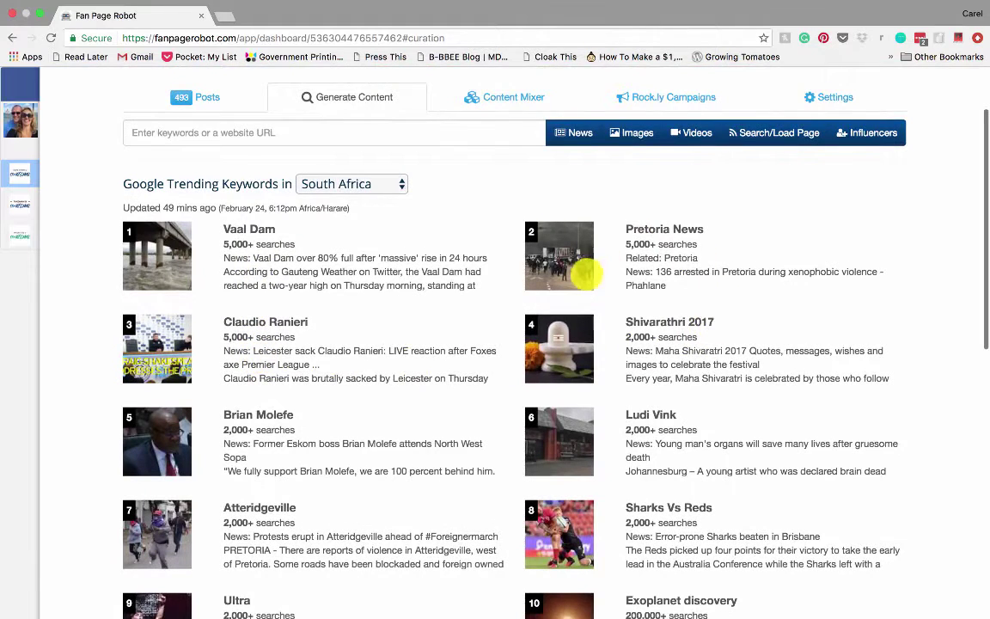
scroll(435, 282, up, 3)
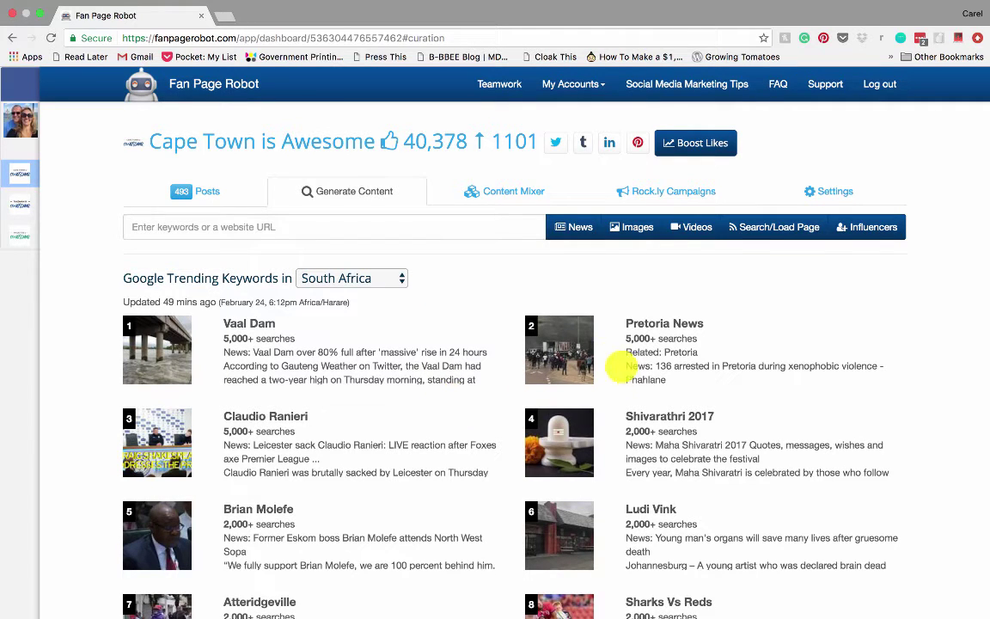
Search for news on "Table Mountain cape Town" in content generation
click(156, 227)
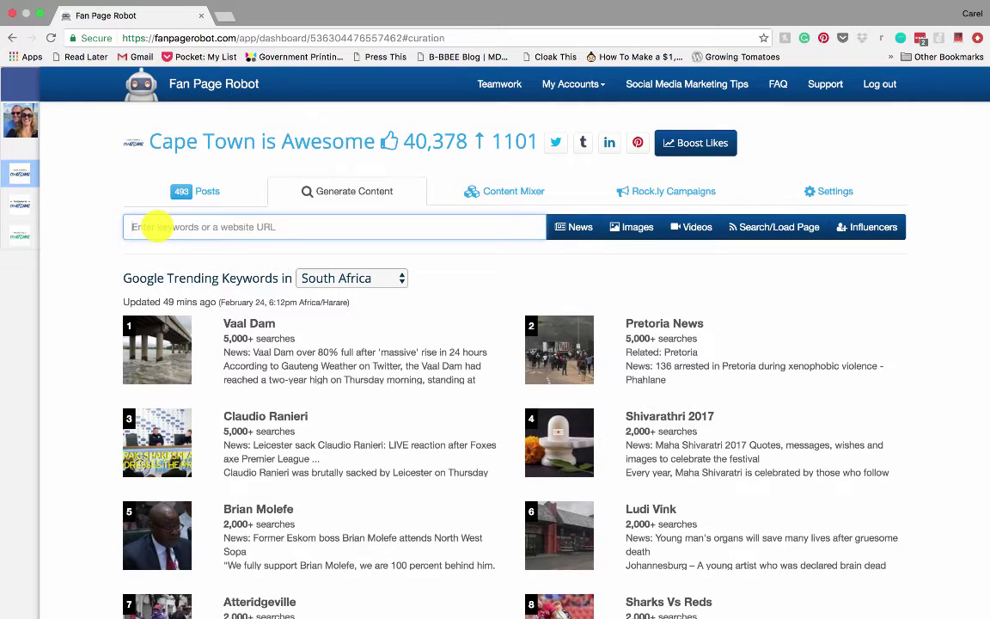
text(T)
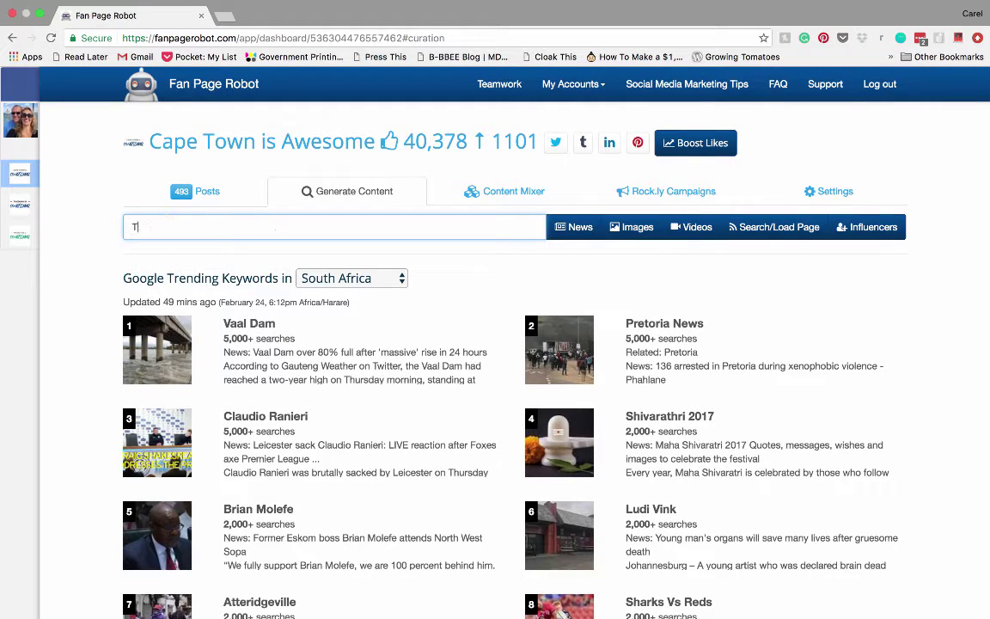
text(able Mounta)
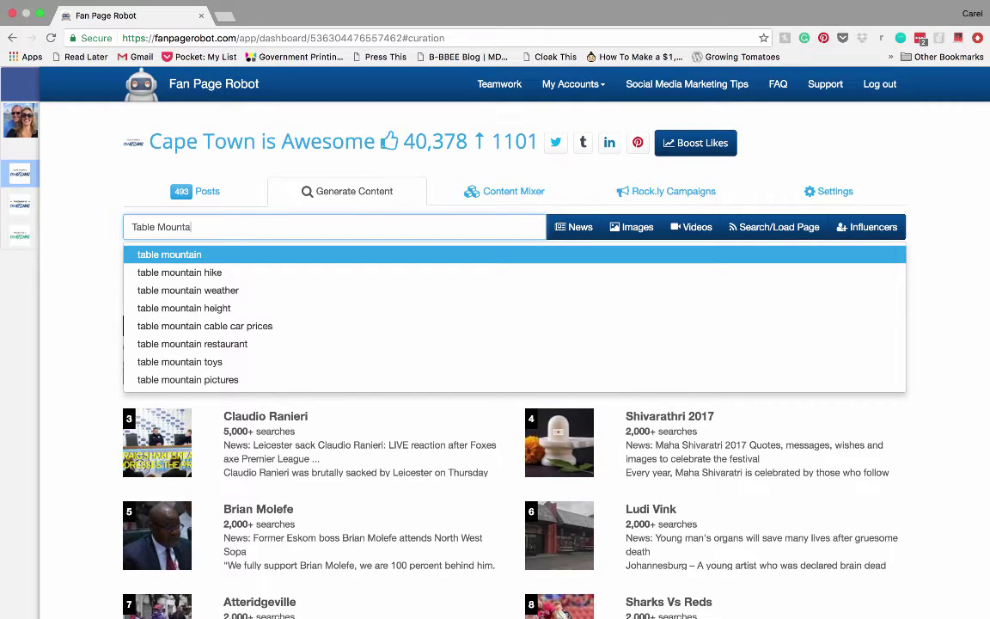
text(in cape Town)
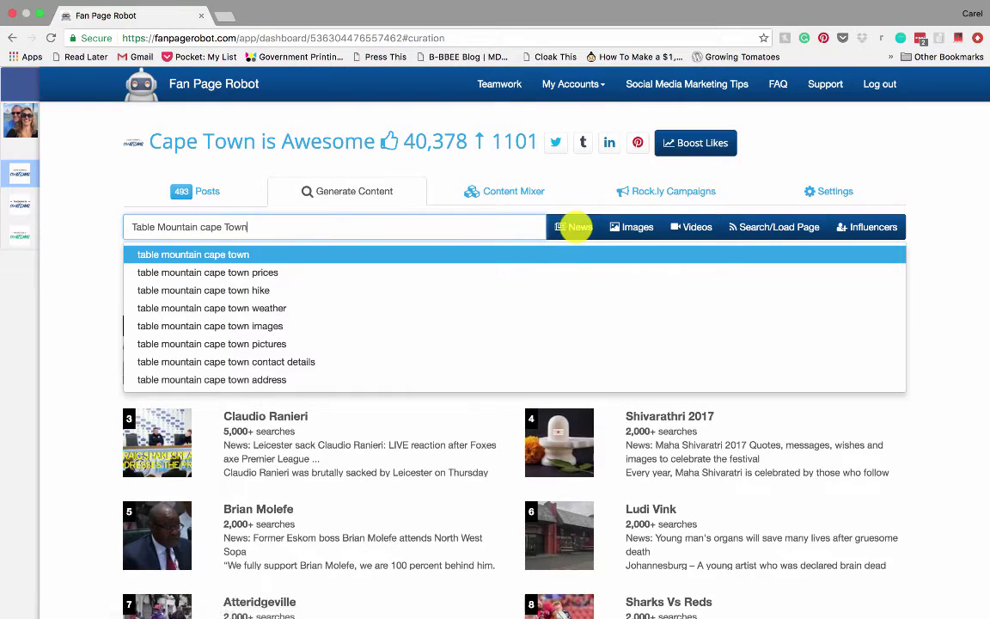
click(576, 227)
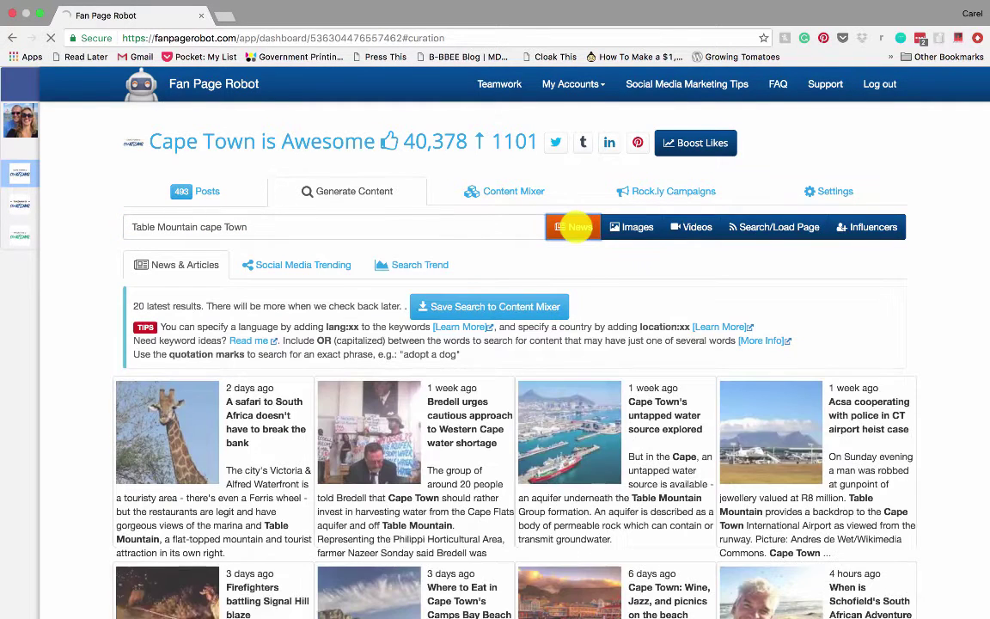
Open the article "Where to Eat in Cape Town's Camps Bay Beach" from the news results for editing as a post
scroll(526, 340, down, 3)
scroll(528, 343, down, 1)
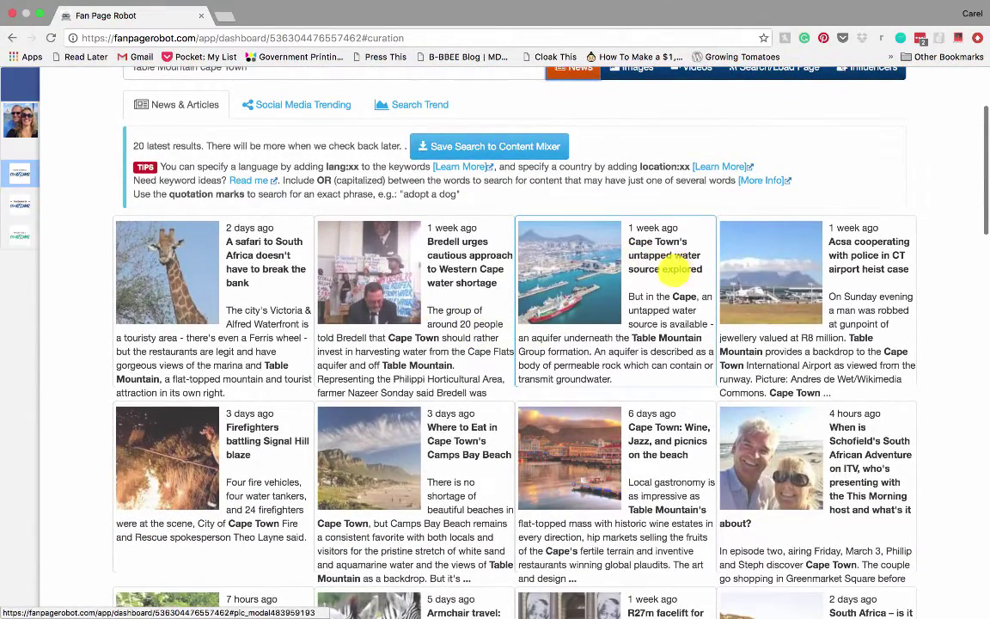
scroll(654, 263, down, 1)
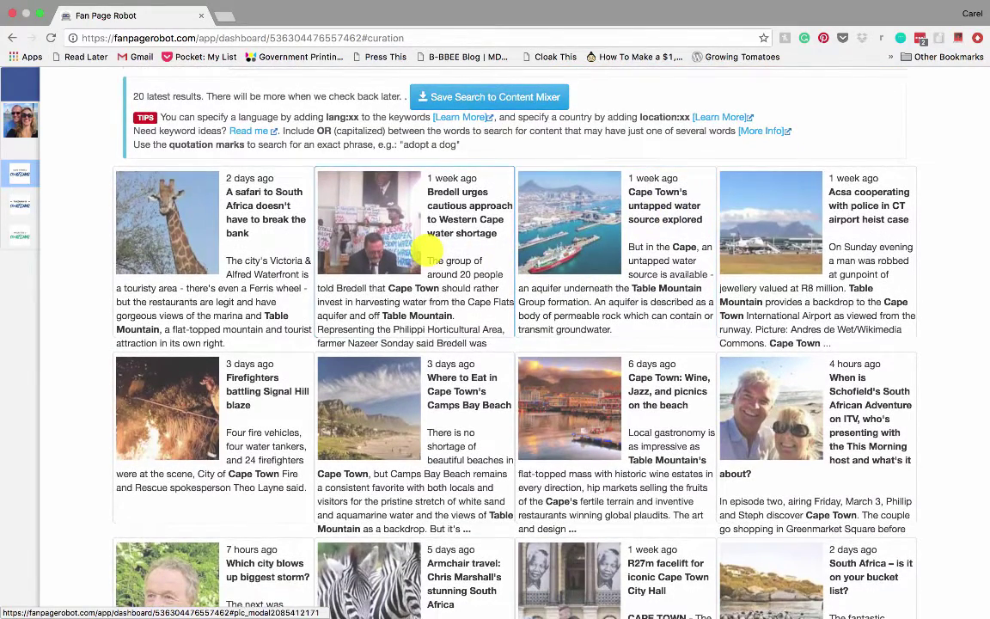
scroll(436, 301, down, 2)
scroll(436, 301, down, 1)
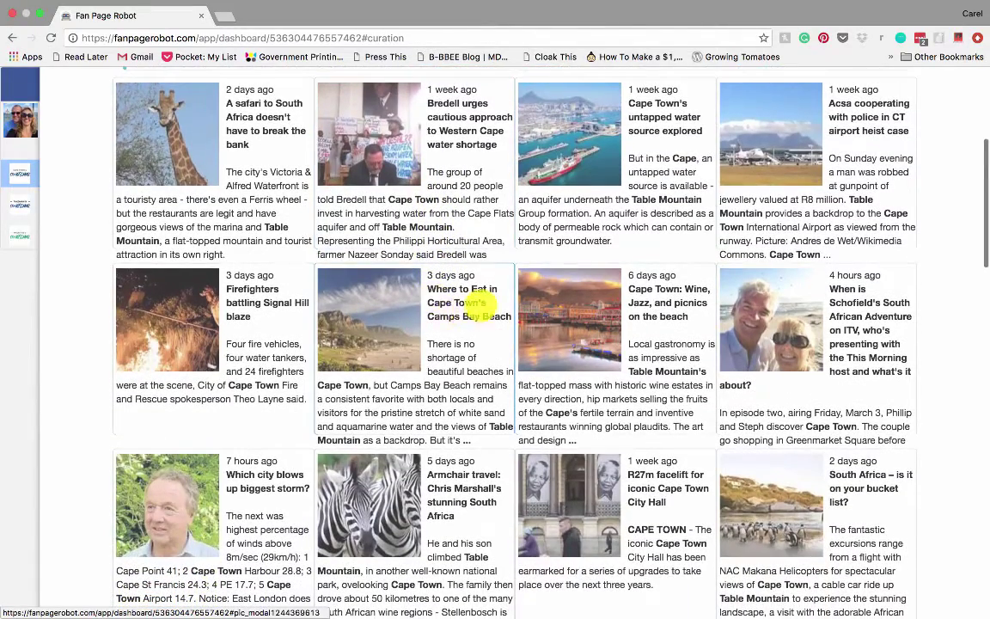
click(378, 315)
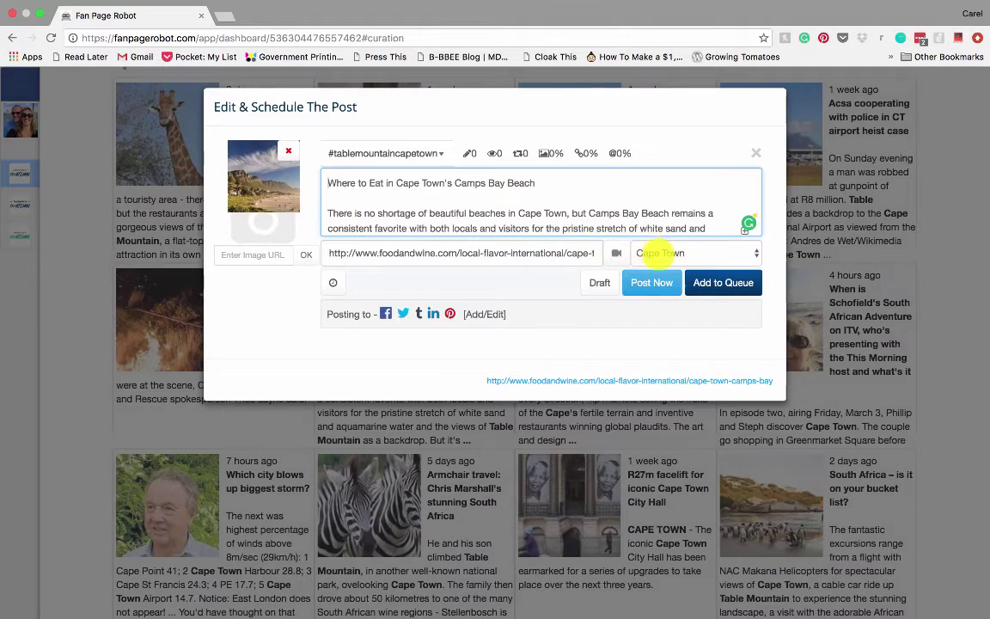
Select the Cape Town campaign for the post, publish it immediately to the linked networks and dismiss the report
click(754, 251)
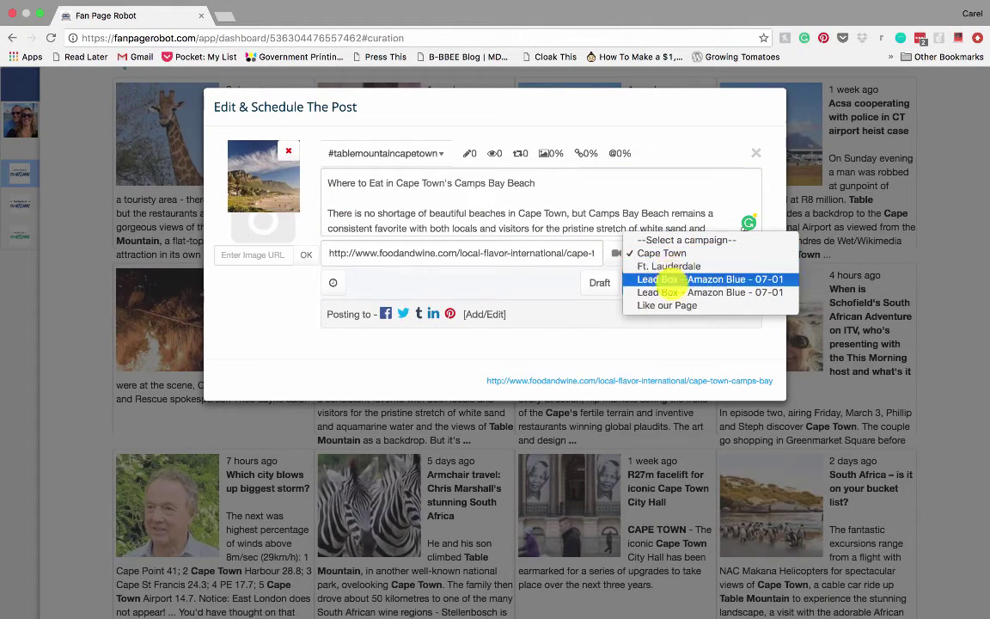
click(663, 253)
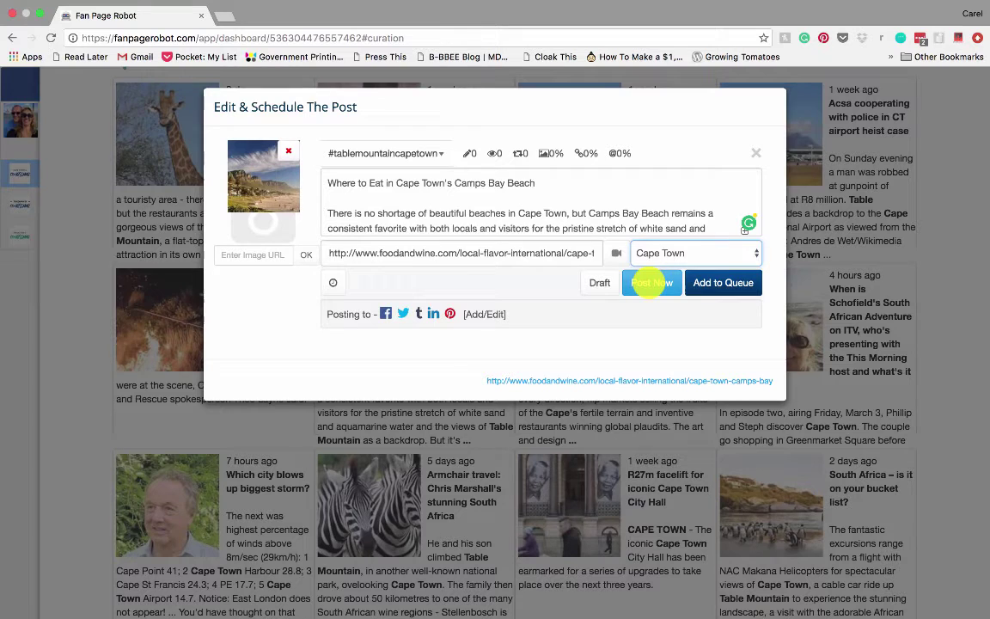
click(651, 282)
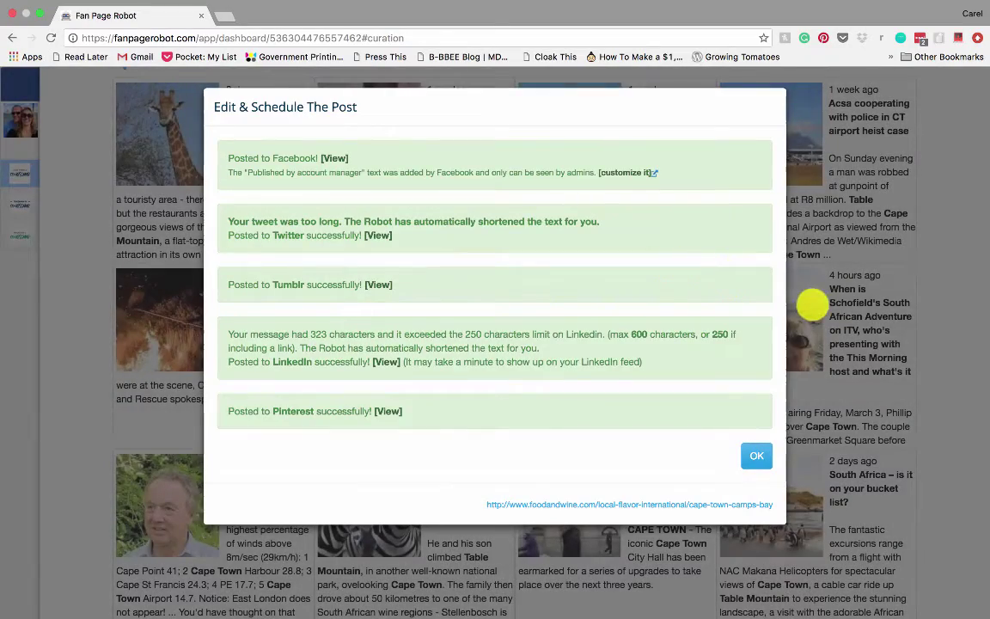
click(756, 456)
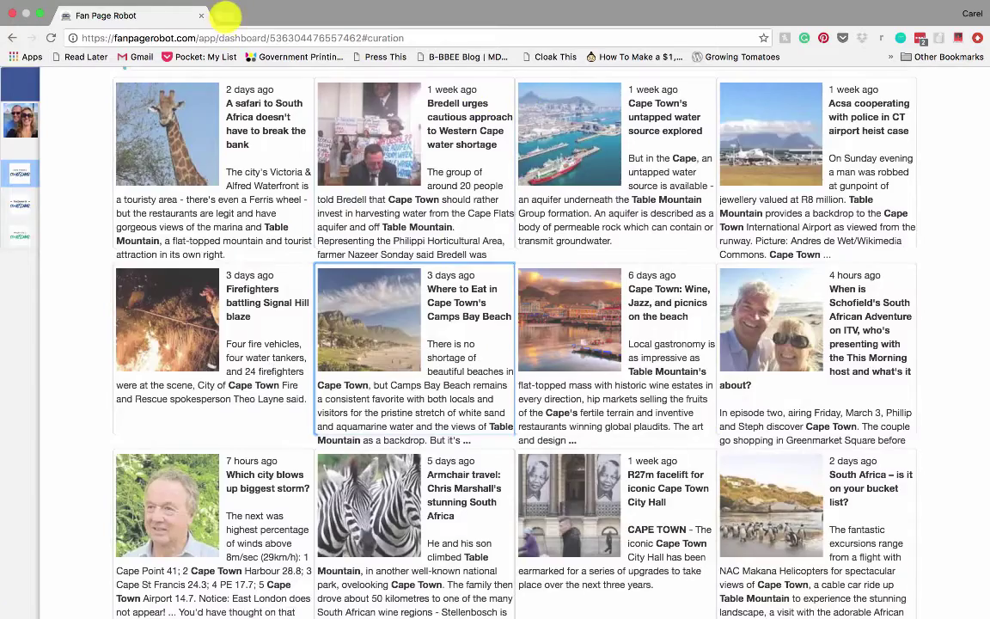
Open Facebook in a new browser tab and go to the Cape Town is Awesome page
click(225, 14)
text(facebook)
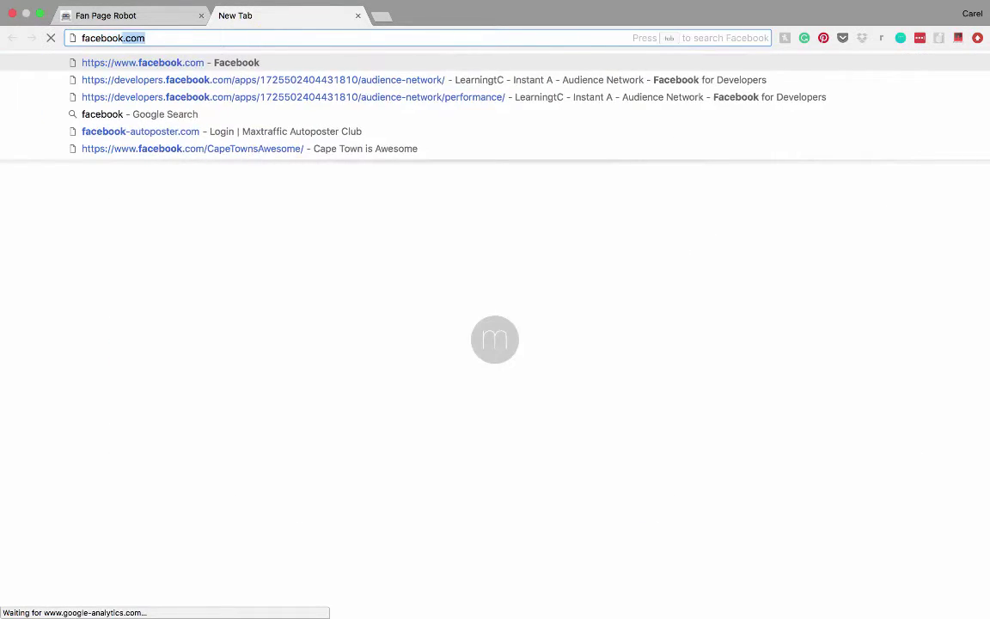
key(Return)
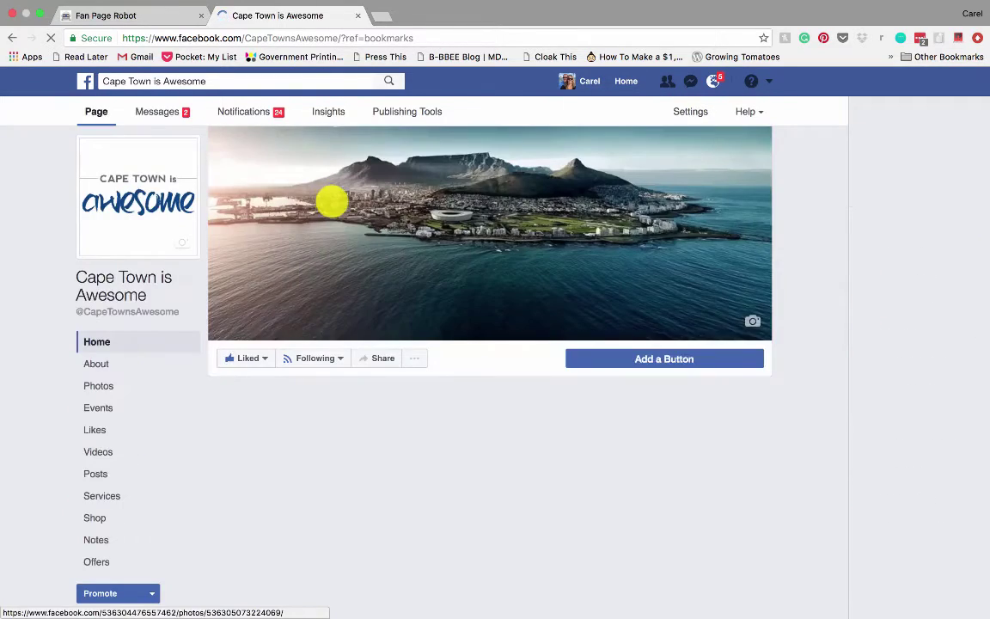
Find the newly published "Where to Eat in Cape Town's Camps Bay Beach" post on the Facebook page and open its linked article
scroll(391, 292, down, 10)
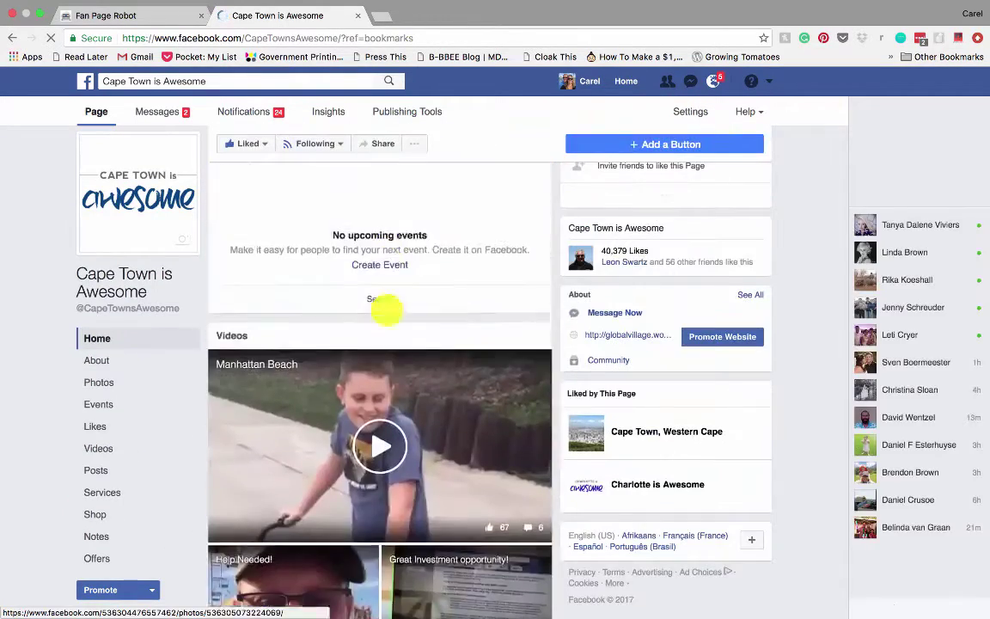
scroll(385, 310, down, 5)
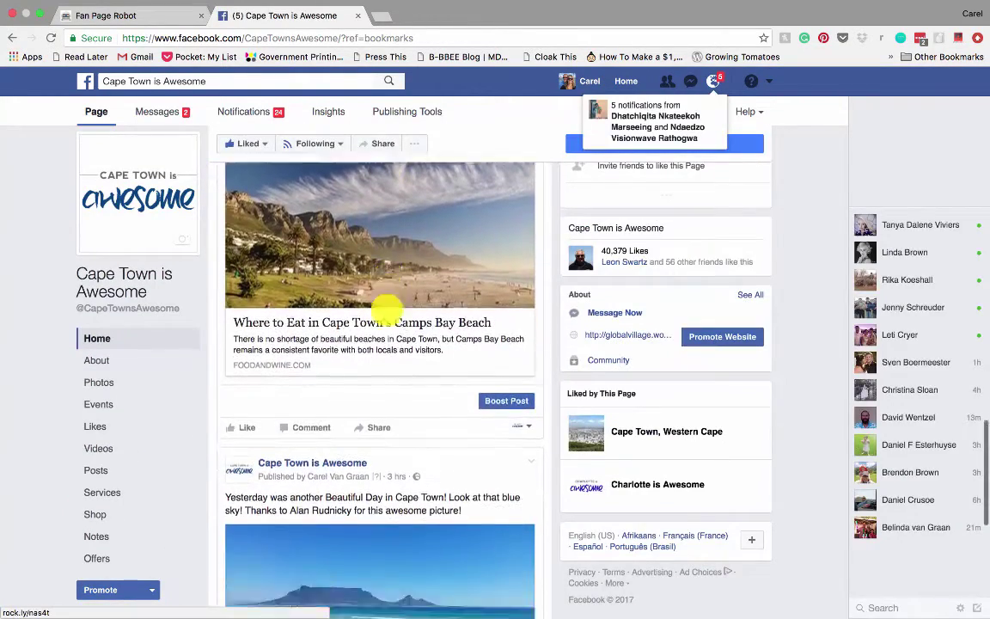
scroll(385, 310, up, 1)
scroll(361, 275, up, 2)
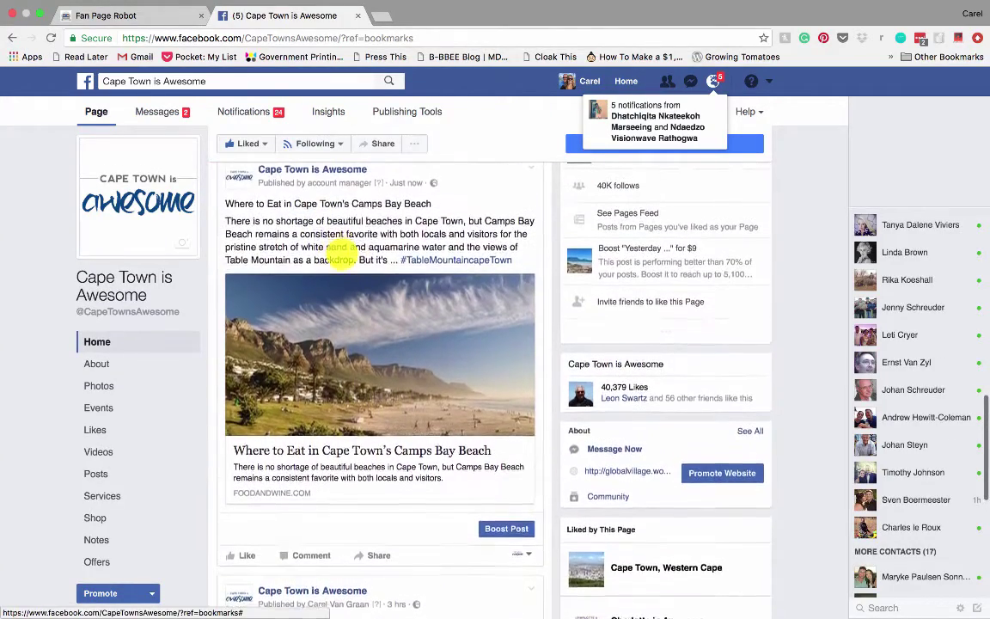
scroll(326, 261, up, 1)
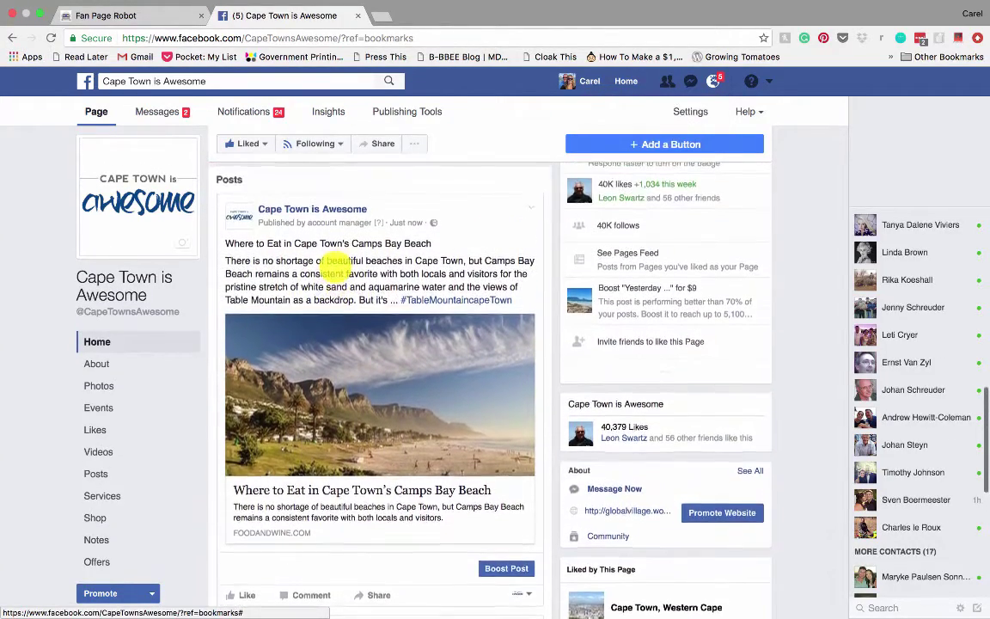
scroll(327, 261, down, 1)
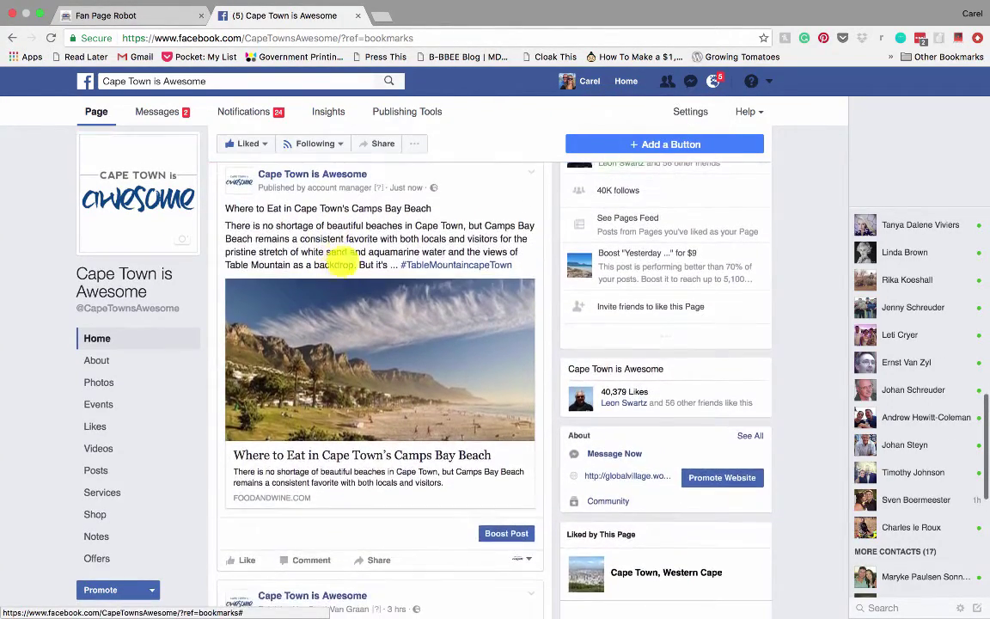
click(364, 323)
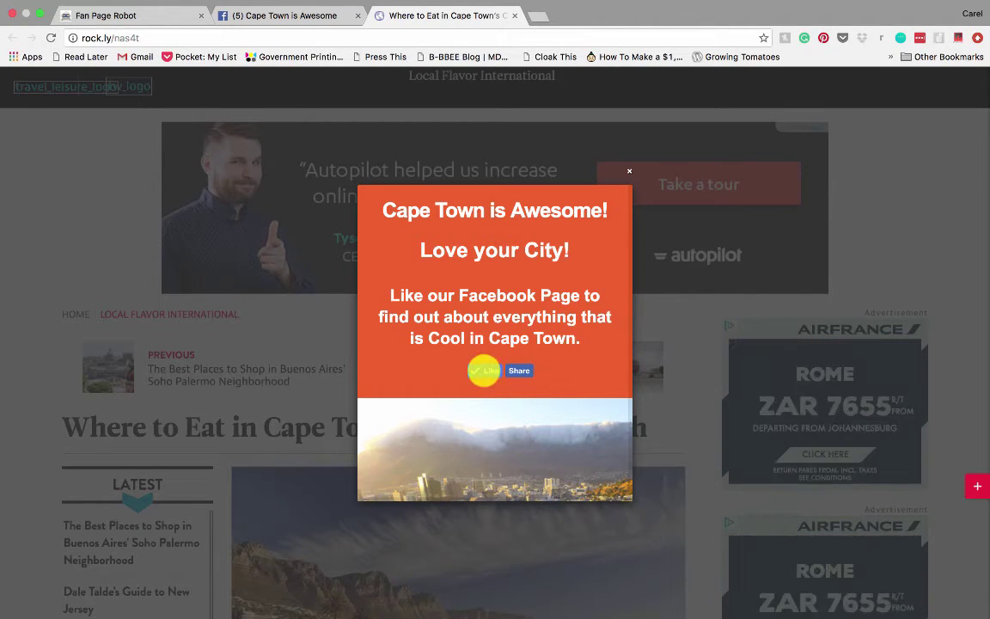
Toggle the page Like in the article's popup and dismiss it, look through the article, and close the article and Facebook tabs
click(483, 370)
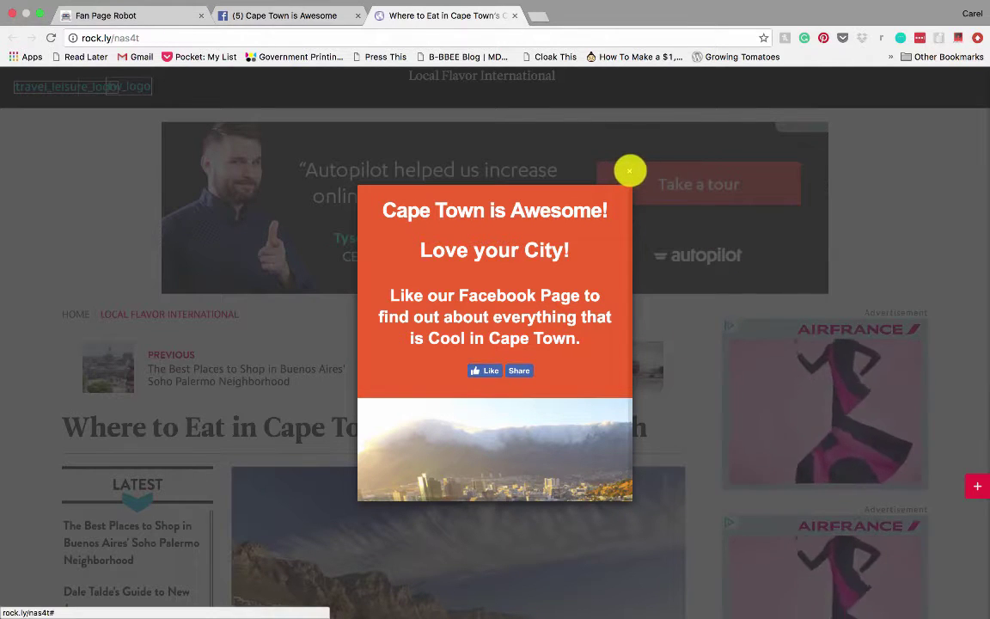
click(632, 171)
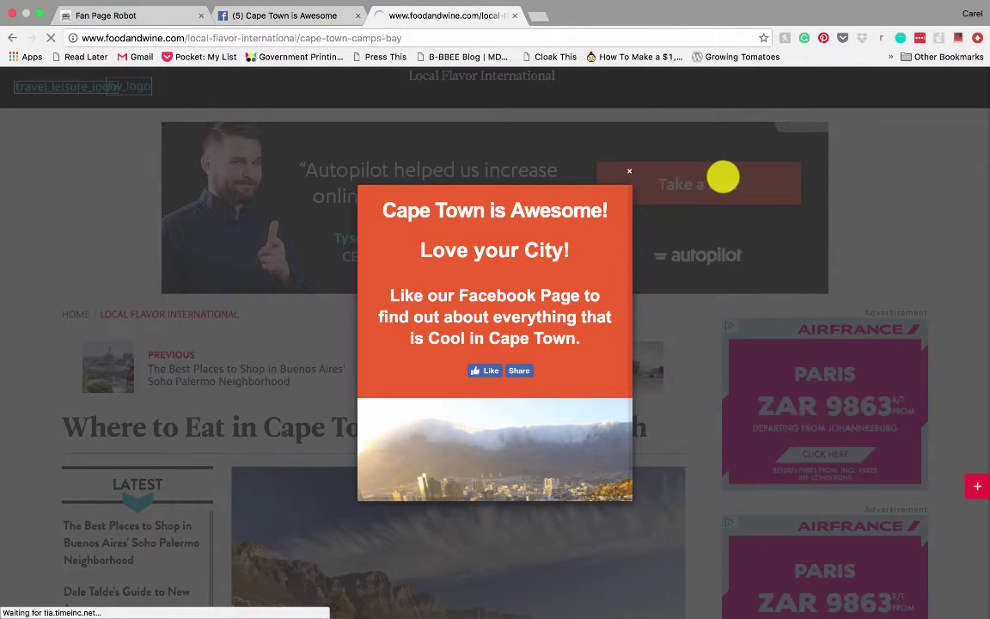
scroll(512, 283, down, 10)
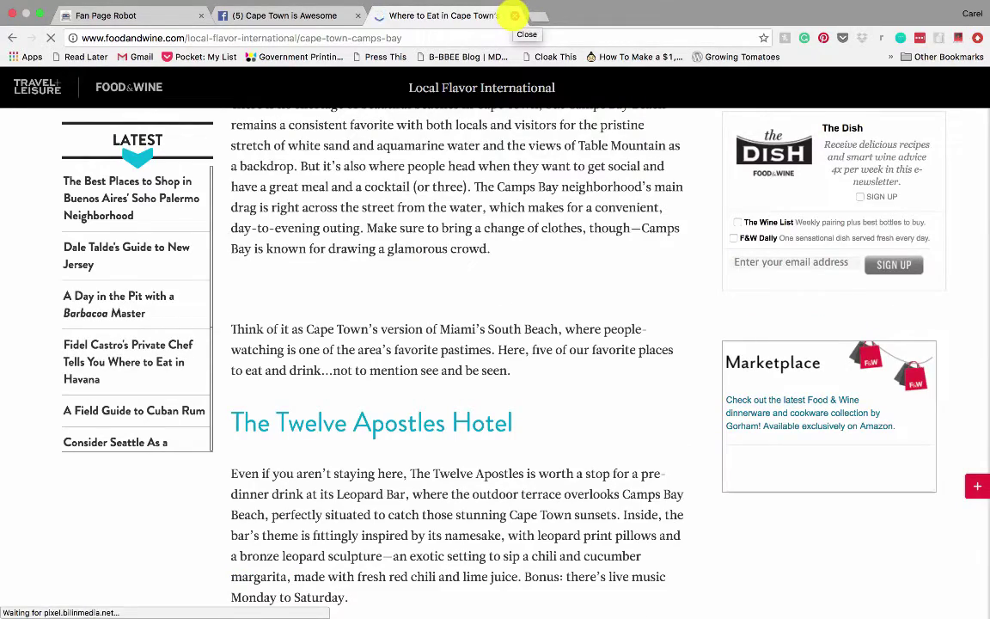
click(514, 15)
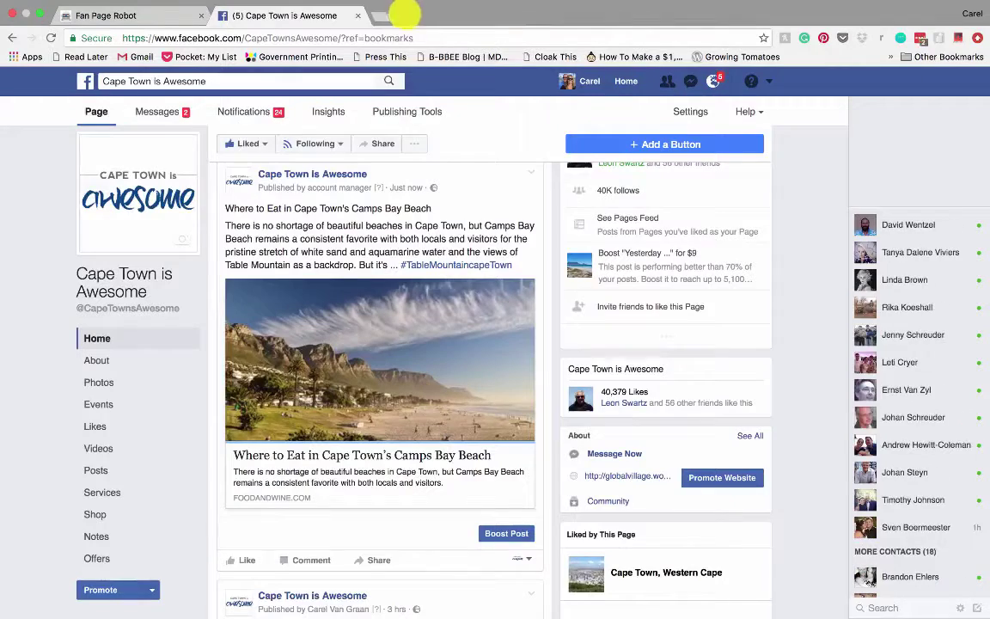
click(358, 15)
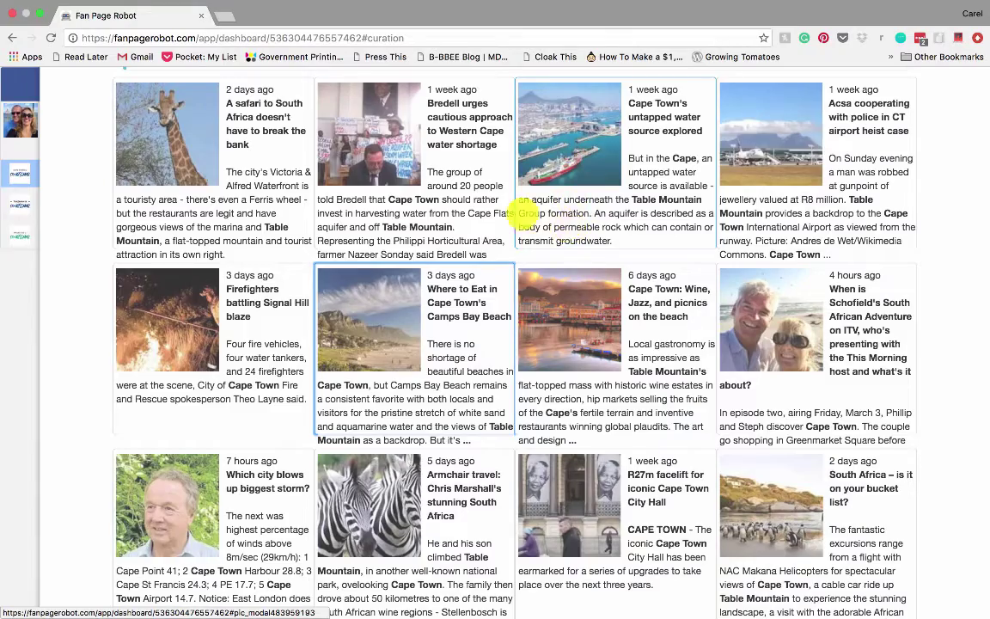
Add the article "Cape Town: Wine, Jazz, and picnics on the beach" to the posting queue under the Cape Town campaign and dismiss the confirmation
scroll(554, 232, down, 3)
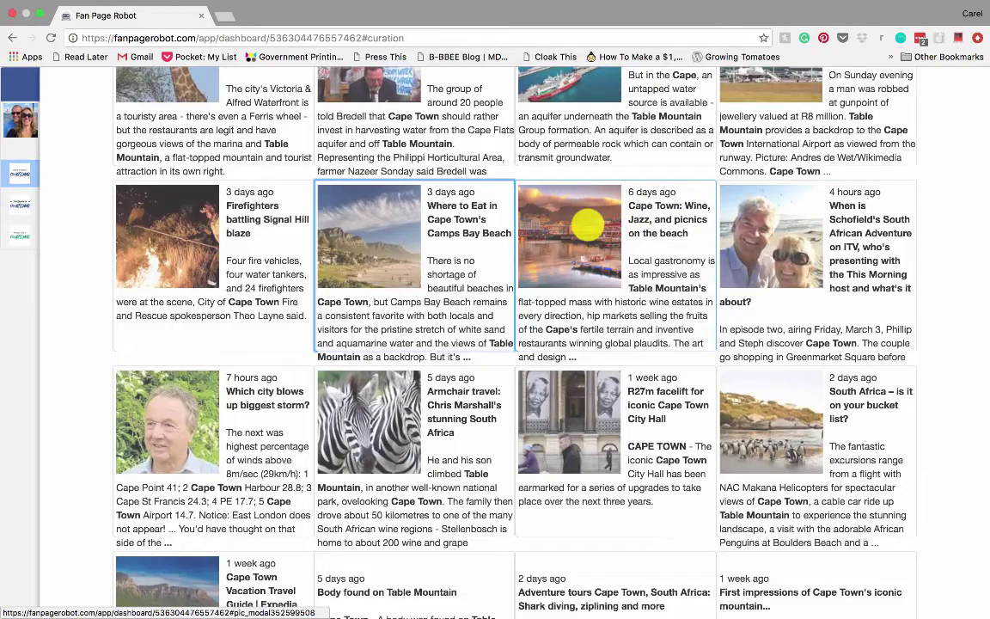
click(587, 225)
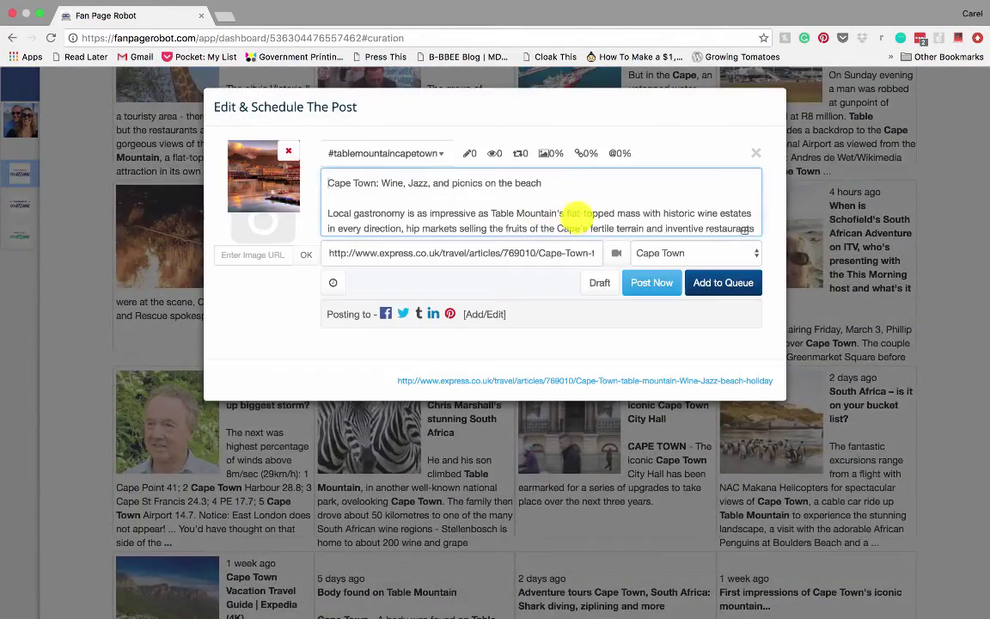
click(705, 283)
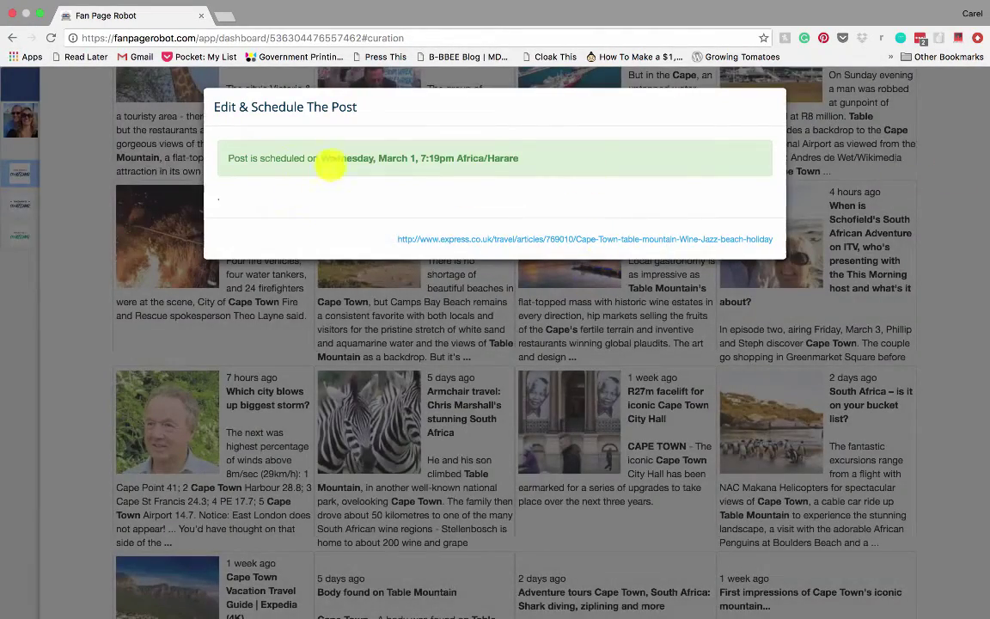
click(924, 190)
Search for images instead of news with the same "Table Mountain cape Town" keywords
scroll(621, 228, up, 1)
scroll(621, 228, up, 5)
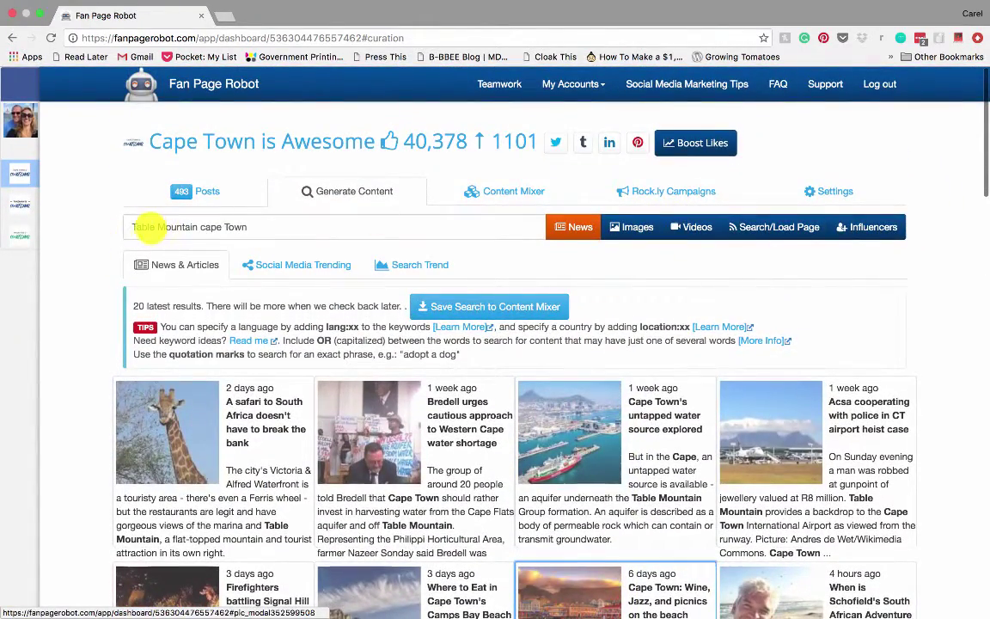
click(634, 227)
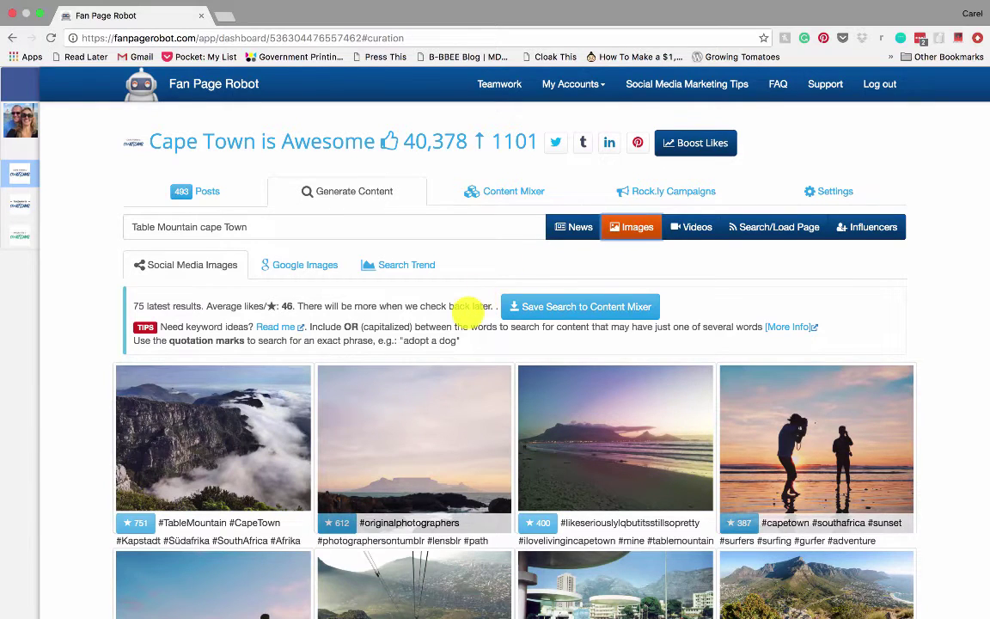
Browse the social media image results and open the photo of clouds over Table Mountain with 751 stars for editing as a post
scroll(471, 314, down, 2)
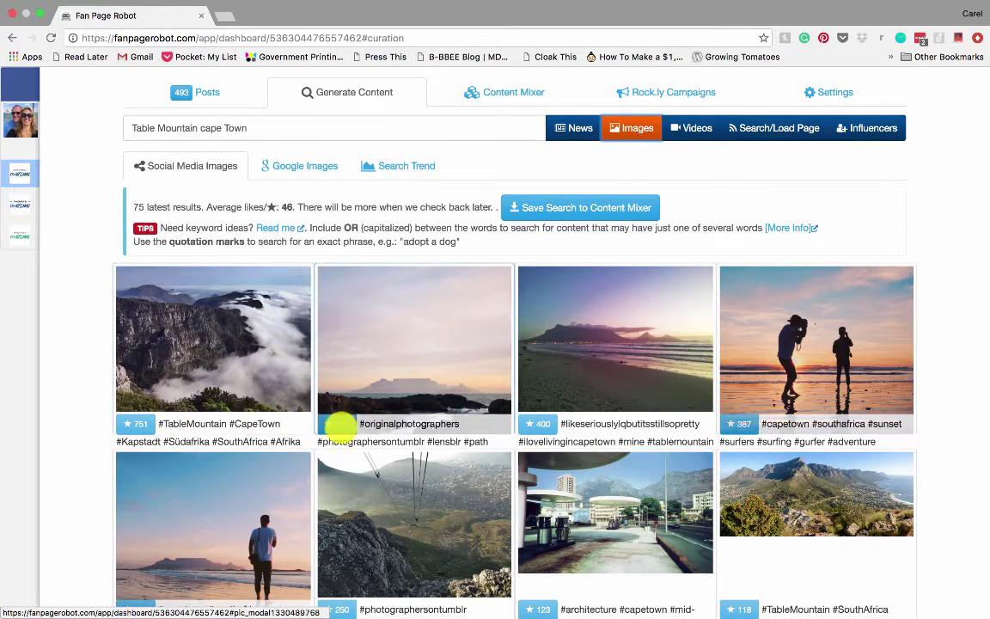
scroll(469, 417, down, 1)
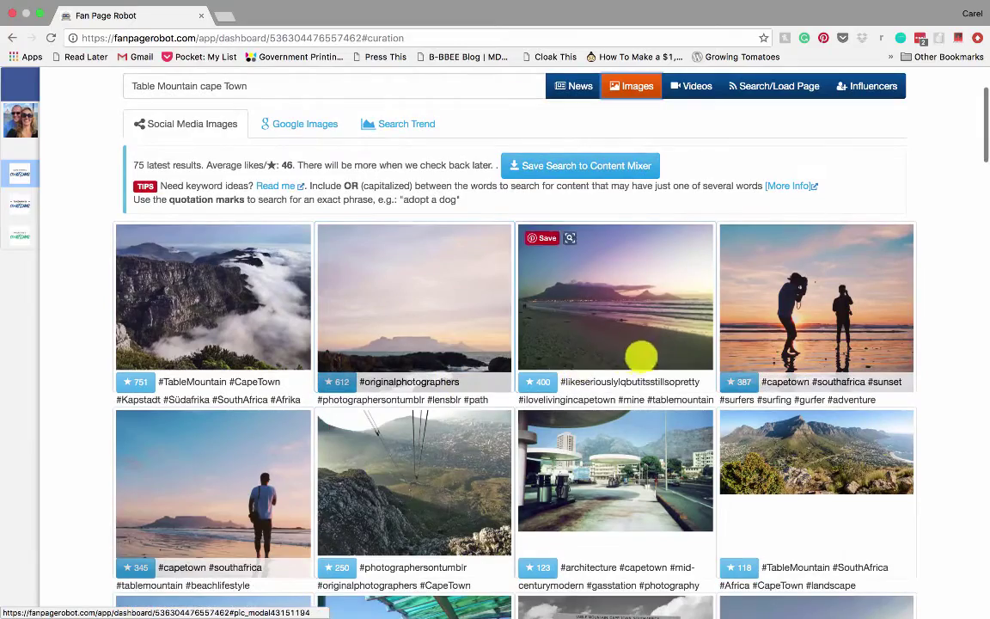
scroll(662, 387, down, 2)
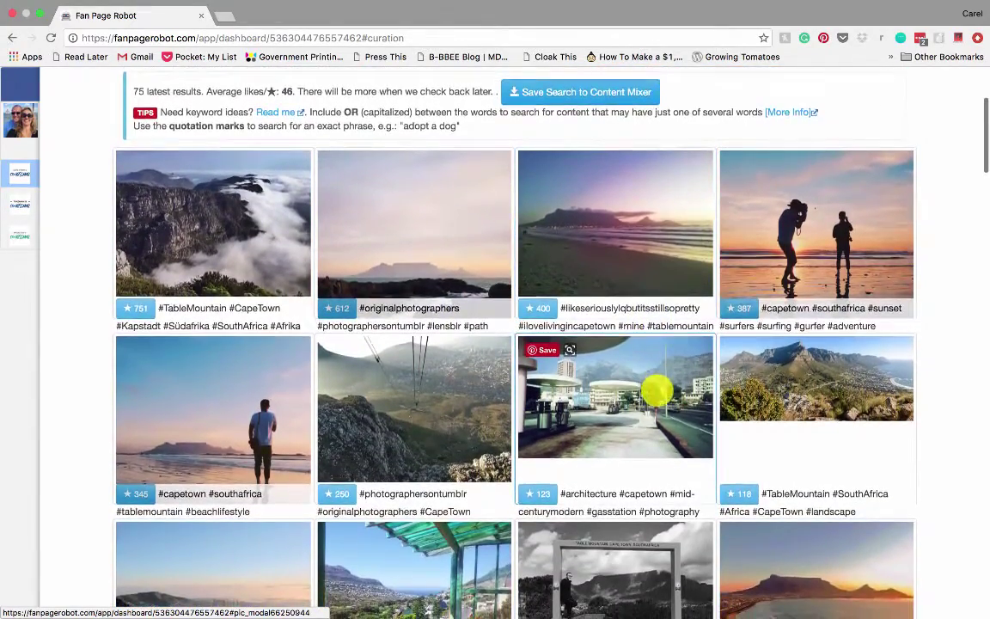
scroll(658, 391, down, 1)
scroll(658, 391, up, 2)
scroll(658, 391, up, 2)
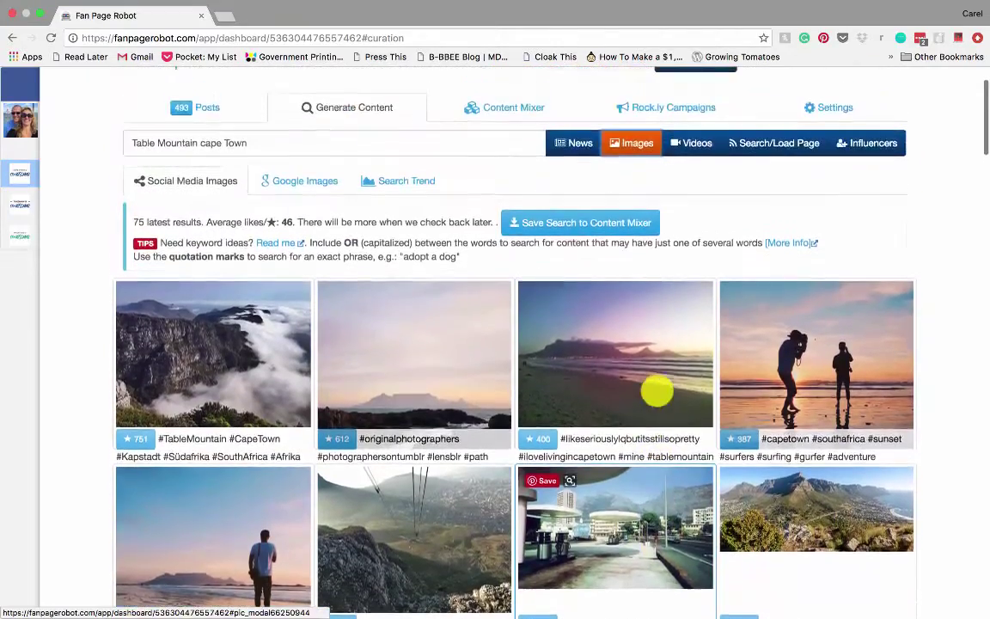
click(210, 354)
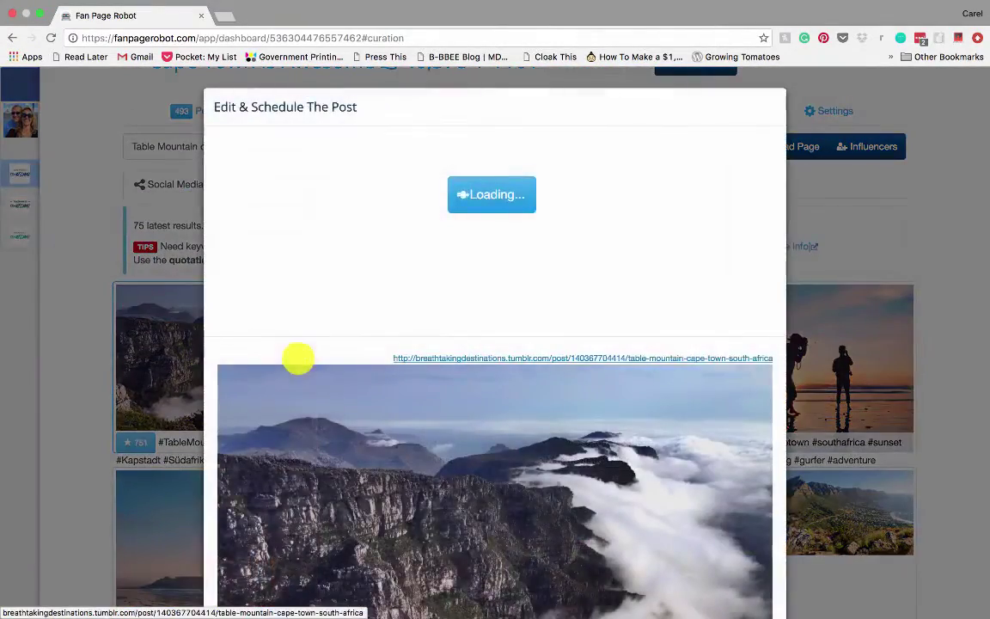
scroll(451, 309, down, 3)
scroll(452, 309, up, 3)
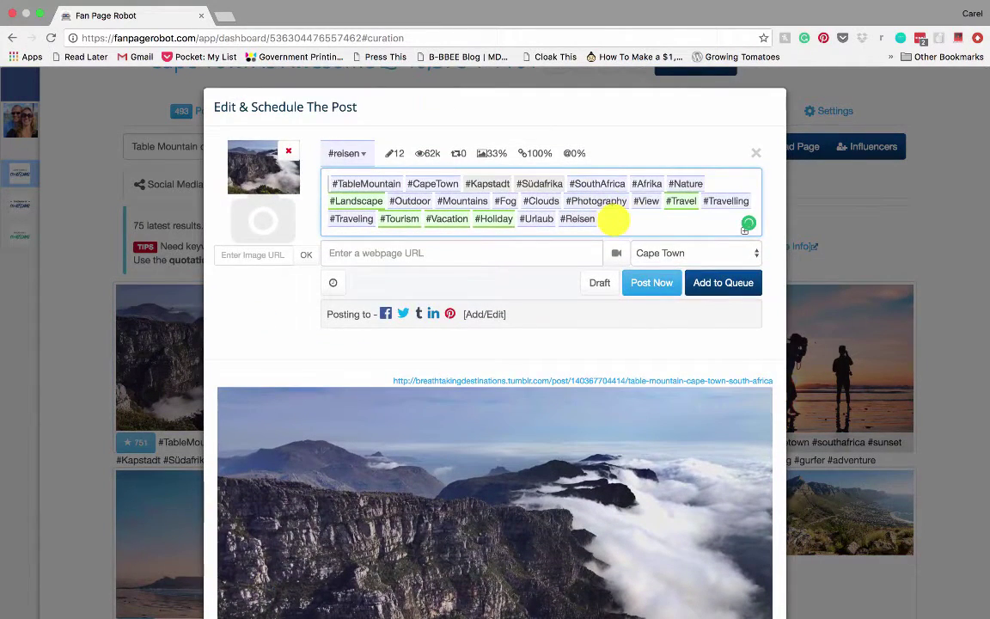
Remove the hashtags #Urlaub and #Reisen from the end of the post text
drag(614, 220, 376, 195)
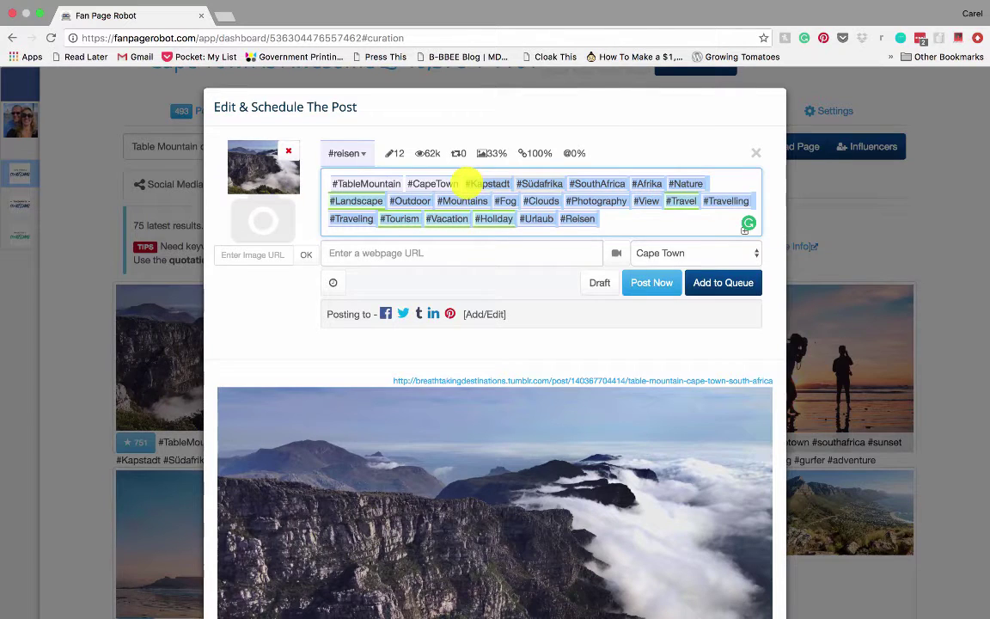
click(612, 222)
drag(538, 218, 354, 191)
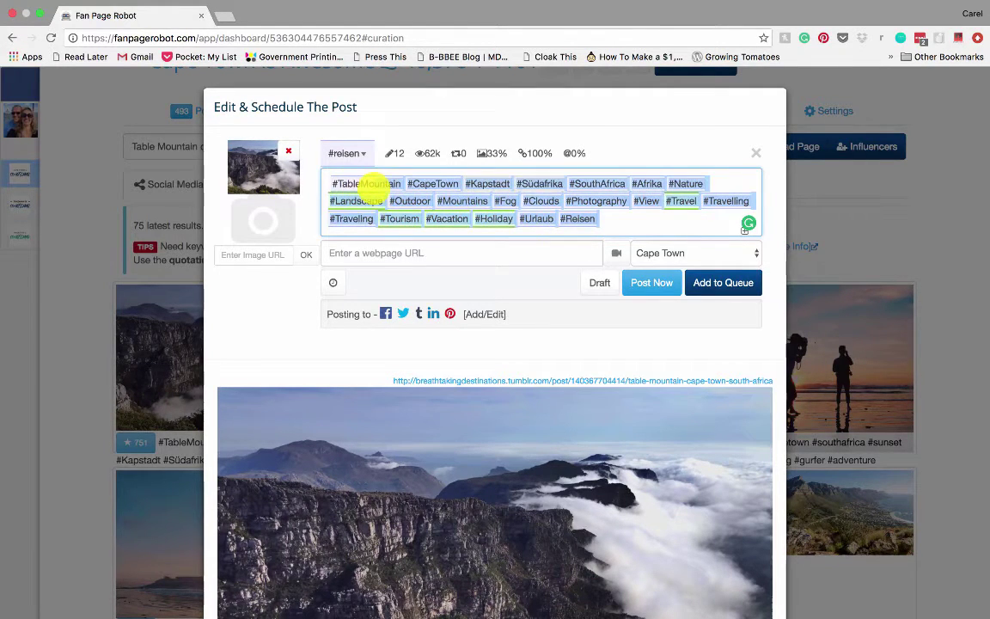
click(463, 199)
drag(506, 220, 641, 228)
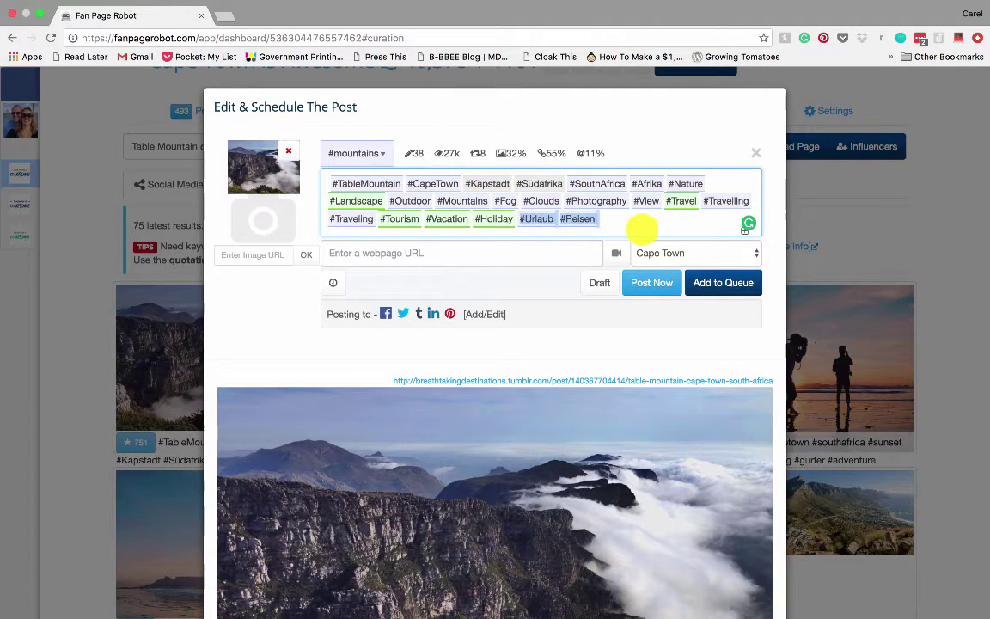
key(BackSpace)
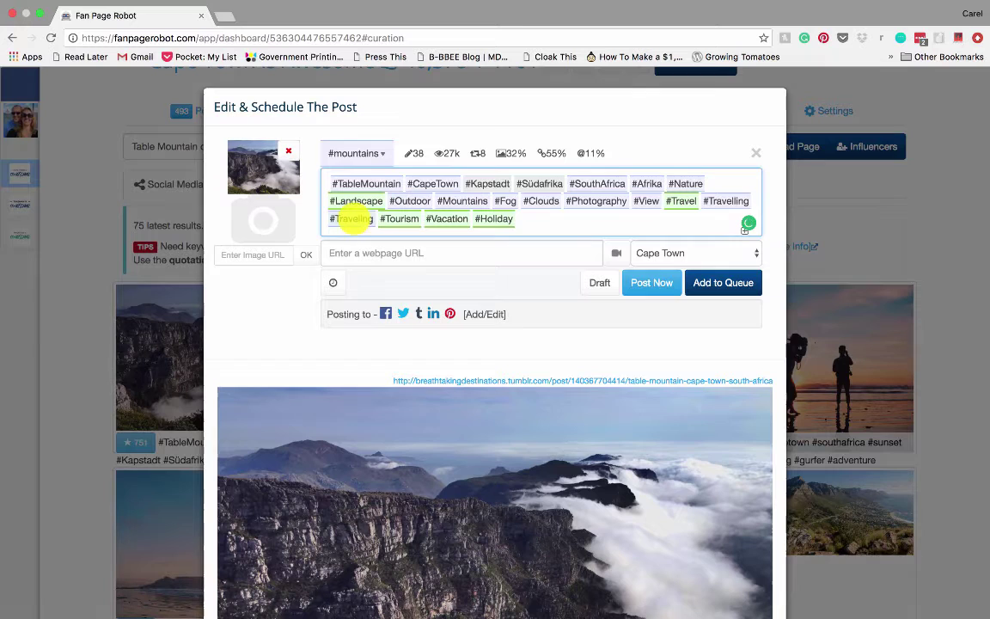
Add the caption "Nothing Prettier than the clouds on Table Mountain!" above the hashtags, separated by a blank line
click(350, 218)
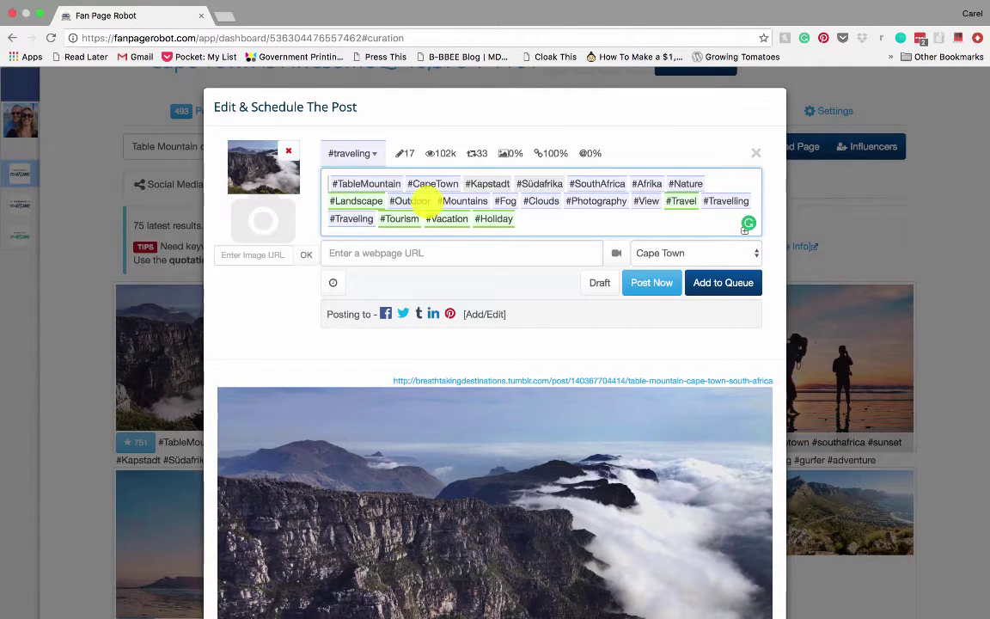
text(Nothing )
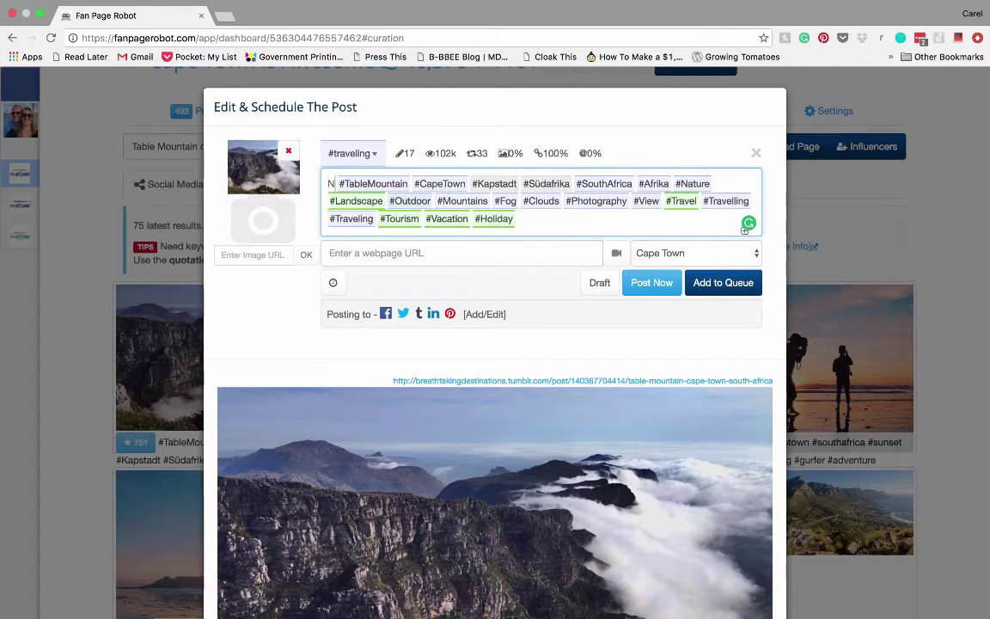
text(Prettie)
text(r than th e)
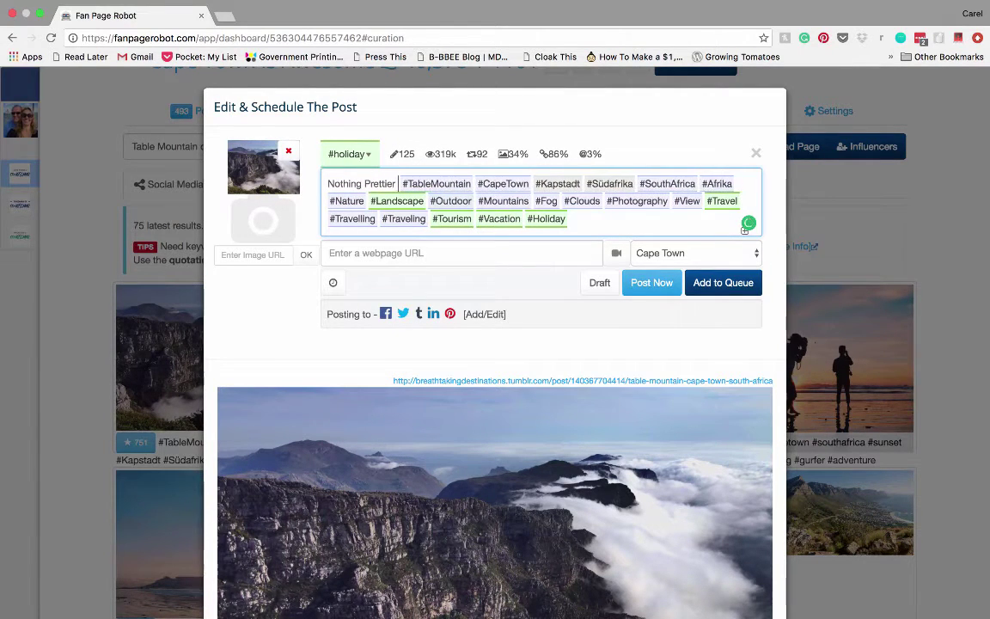
text(clouds on Table M)
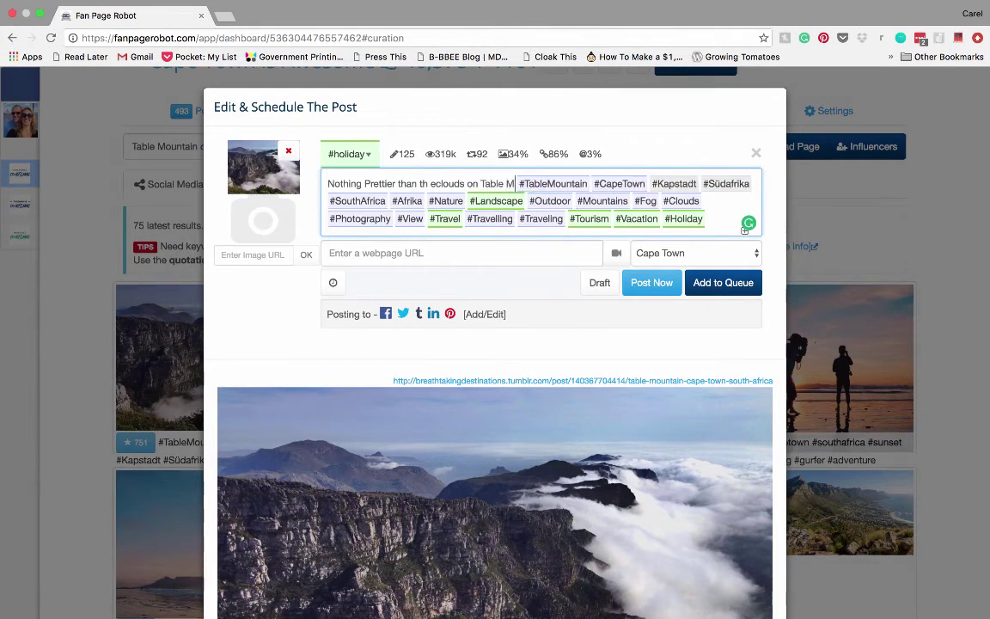
text(ountain)
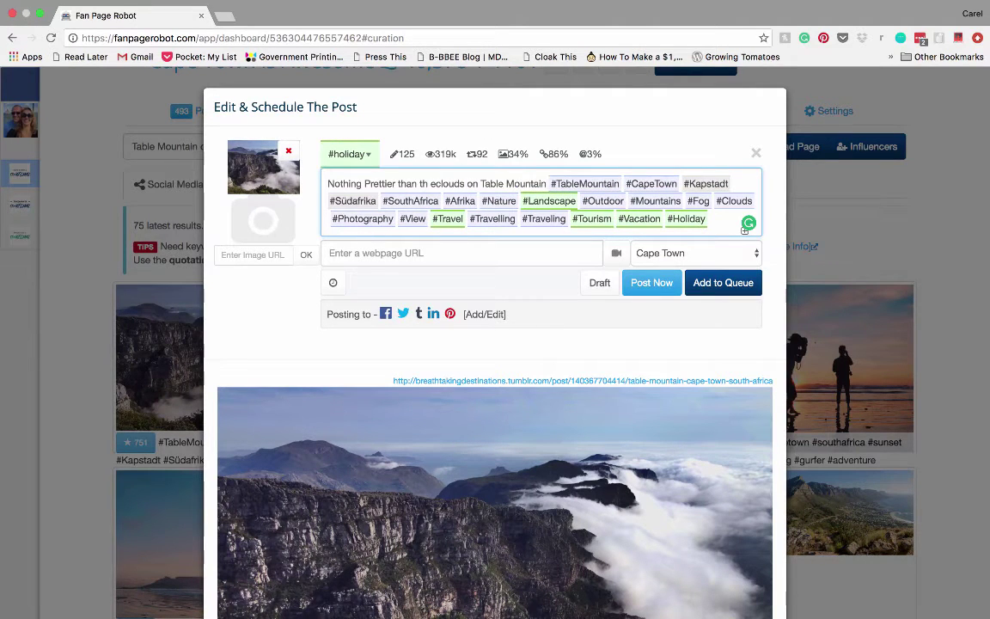
text(!)
key(Return)
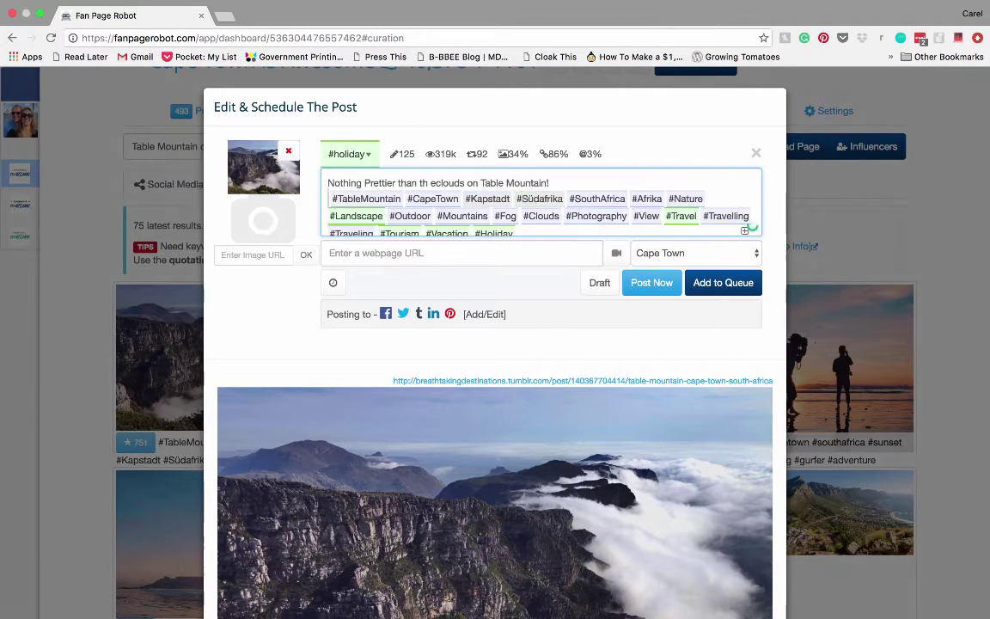
key(Return)
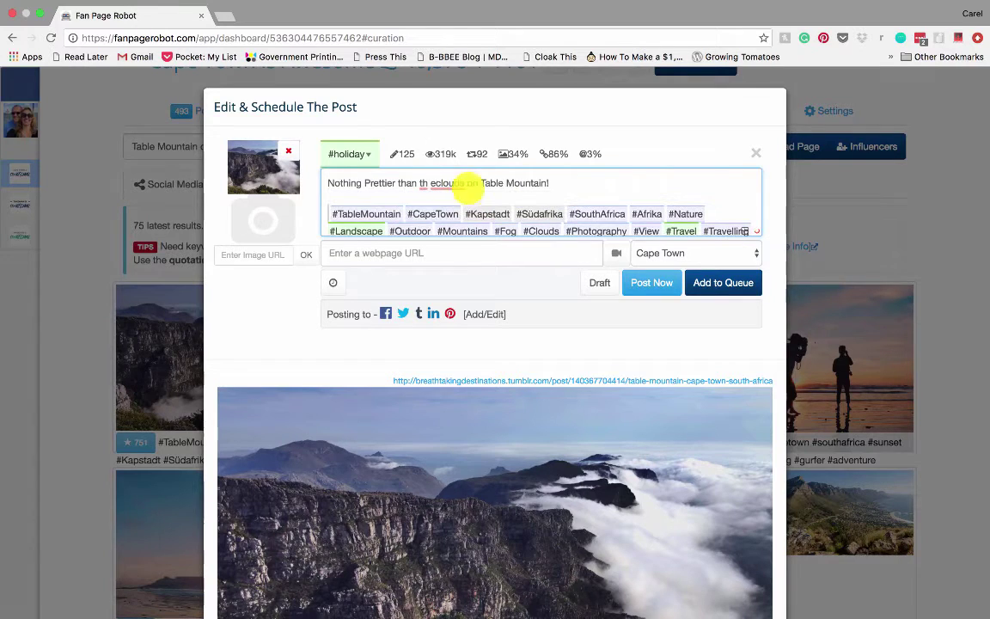
click(430, 183)
key(BackSpace)
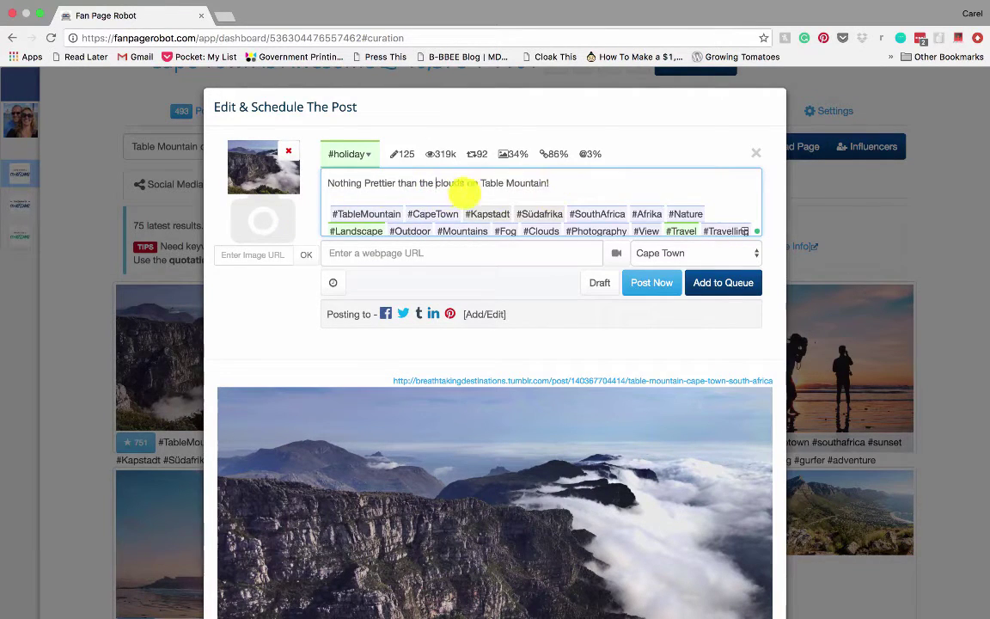
scroll(539, 251, down, 5)
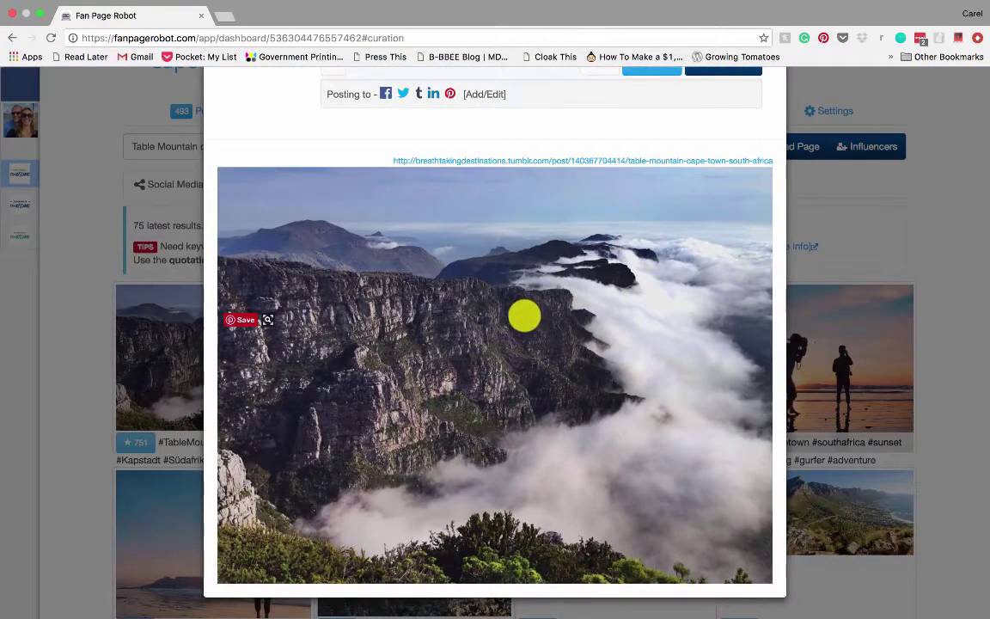
Add the Table Mountain clouds post to the publishing queue and return to the image results
scroll(523, 315, up, 5)
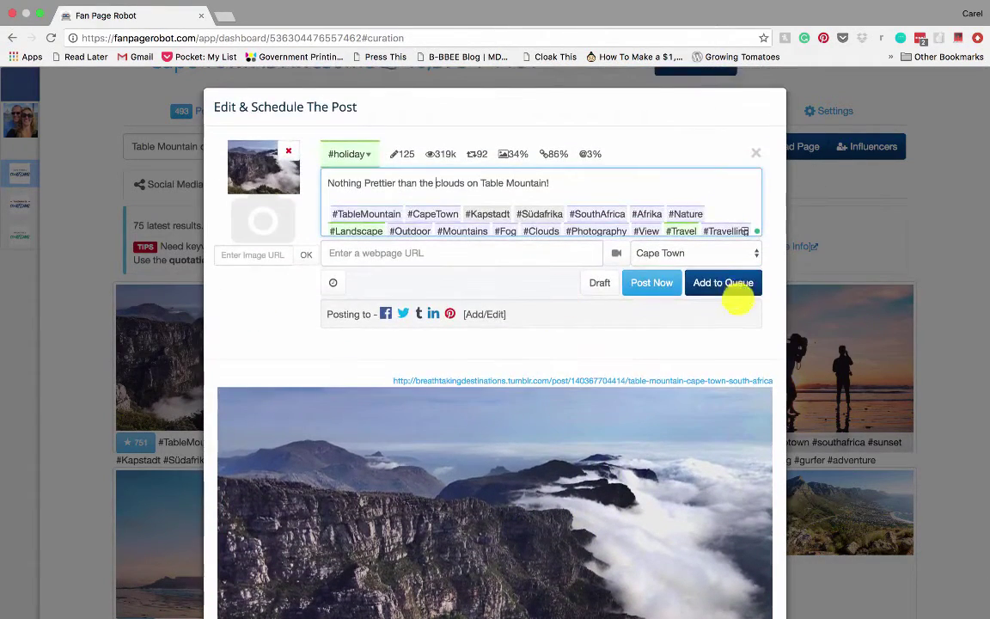
click(723, 283)
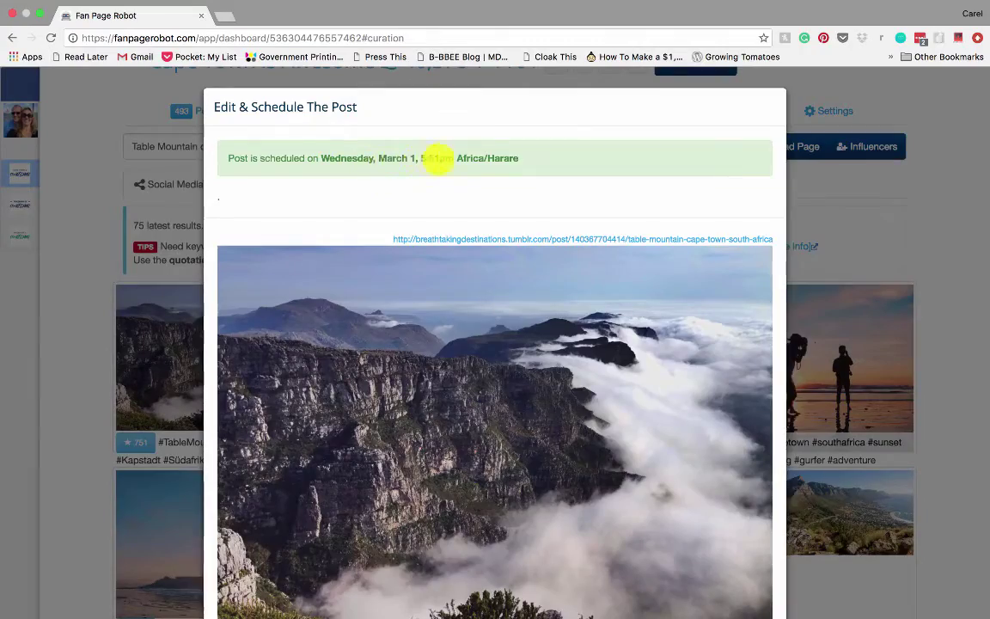
scroll(729, 209, down, 3)
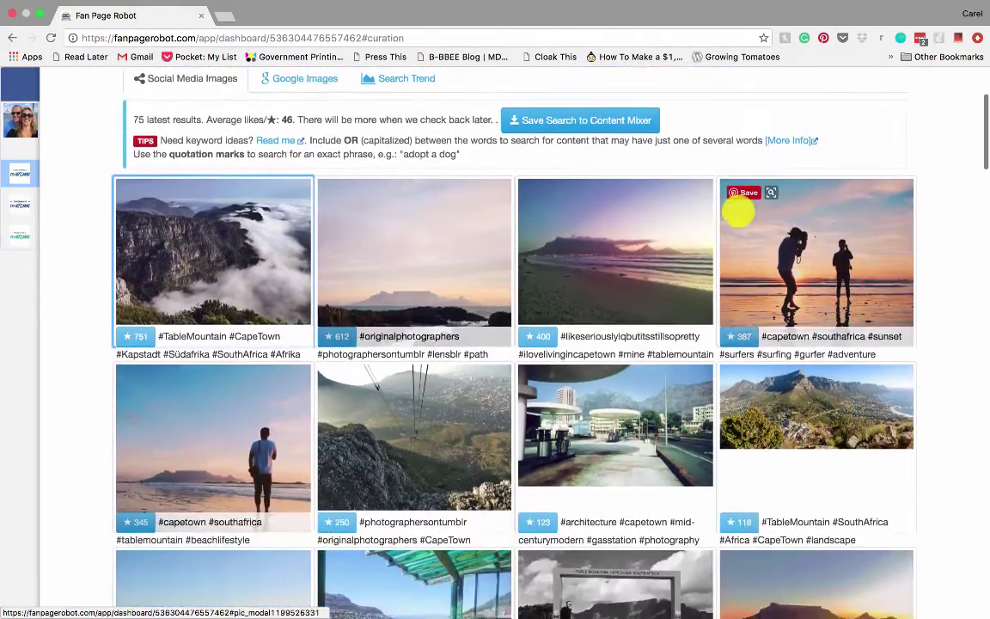
Browse the social media image results and open the pale-sky coastal photo with 612 stars for editing as a post
scroll(740, 211, down, 3)
scroll(729, 210, down, 1)
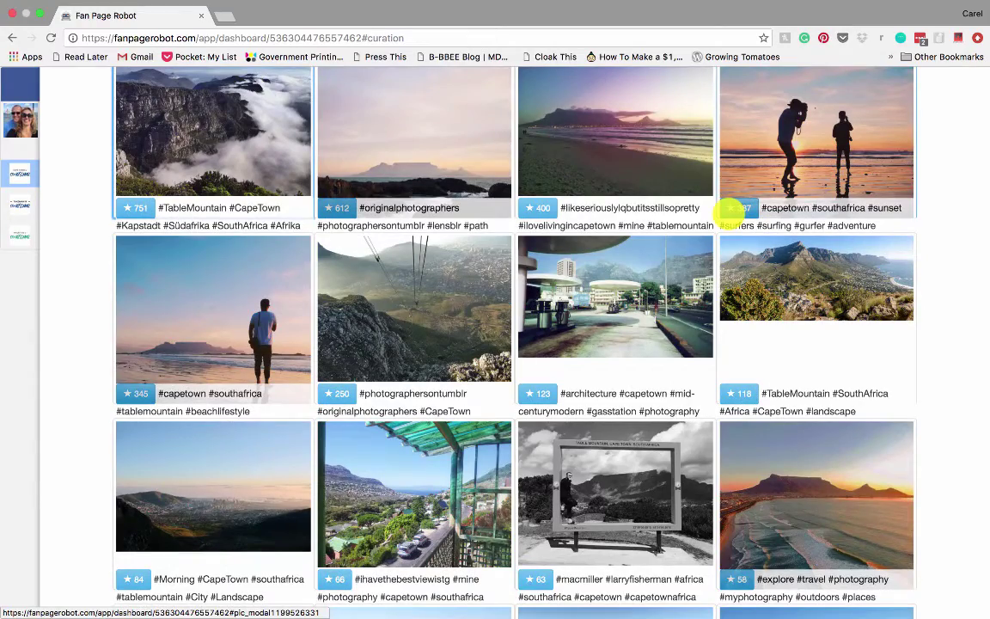
scroll(729, 210, up, 4)
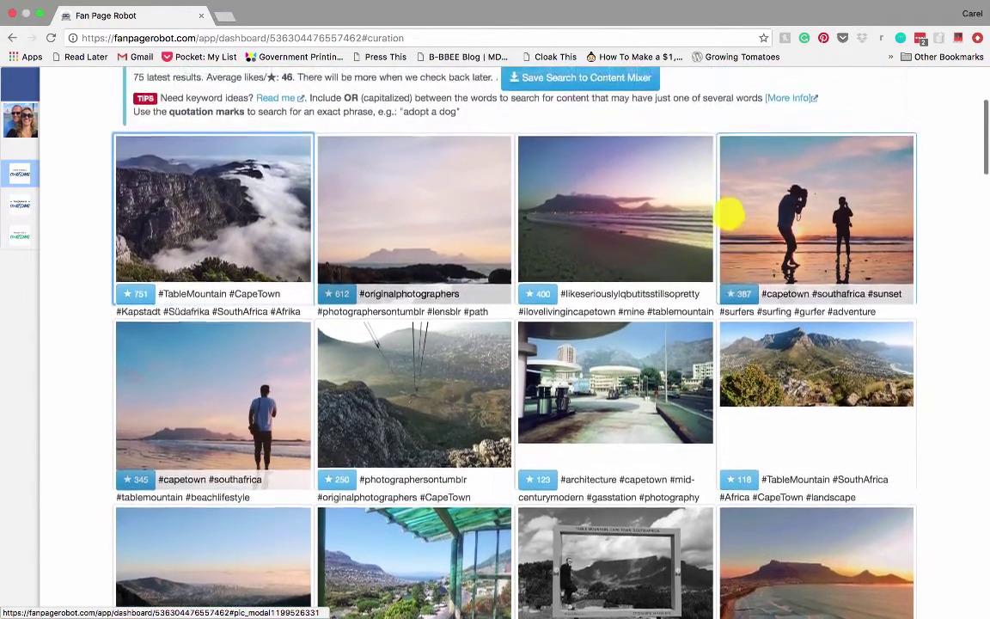
scroll(731, 215, down, 2)
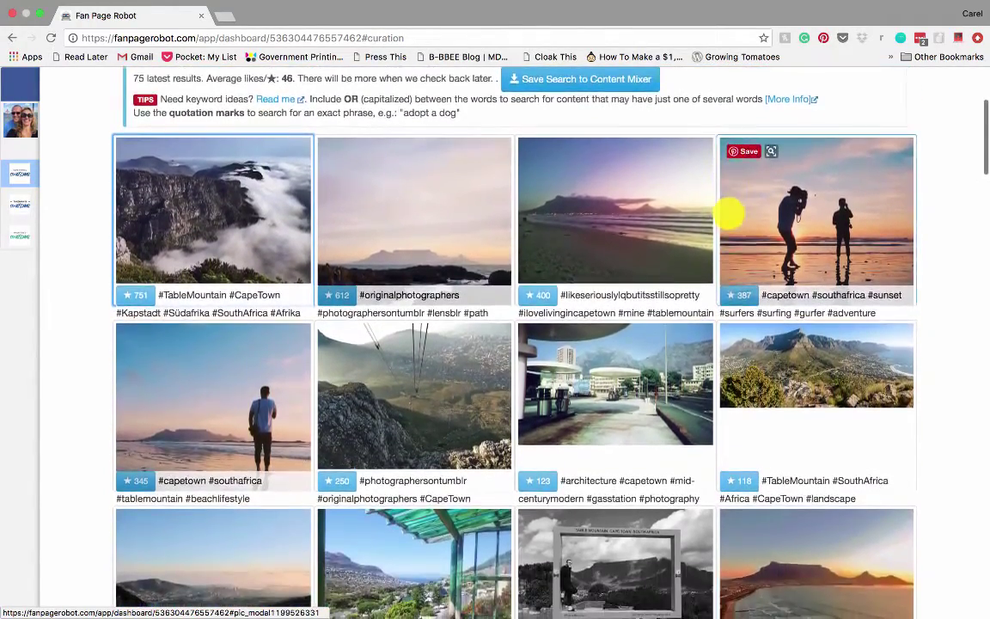
click(419, 202)
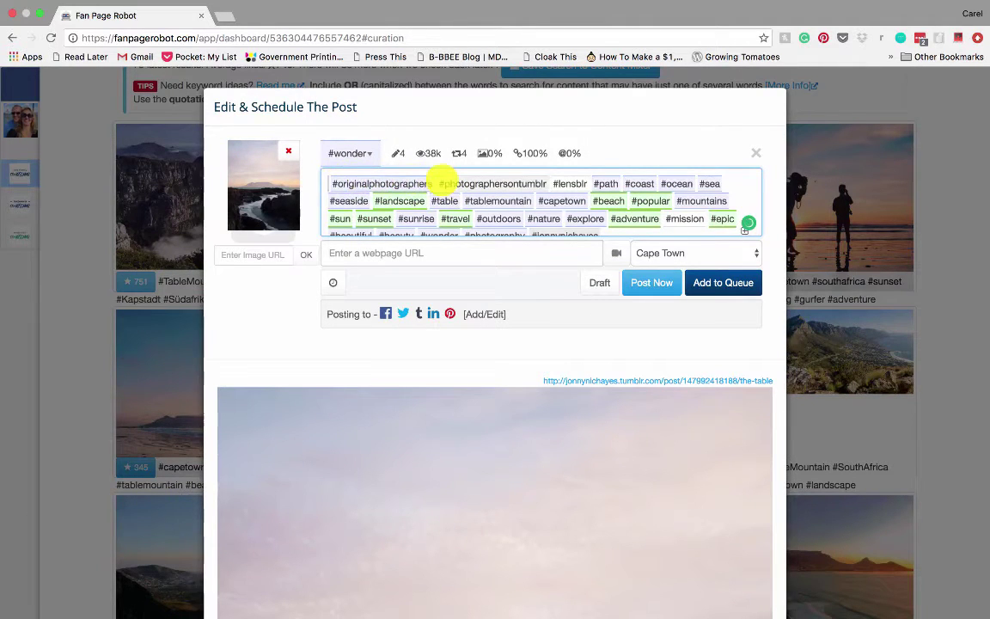
Insert the caption "ANother great Pic of our Mountain!" above the hashtags, separated by a blank line
text(ANother gr)
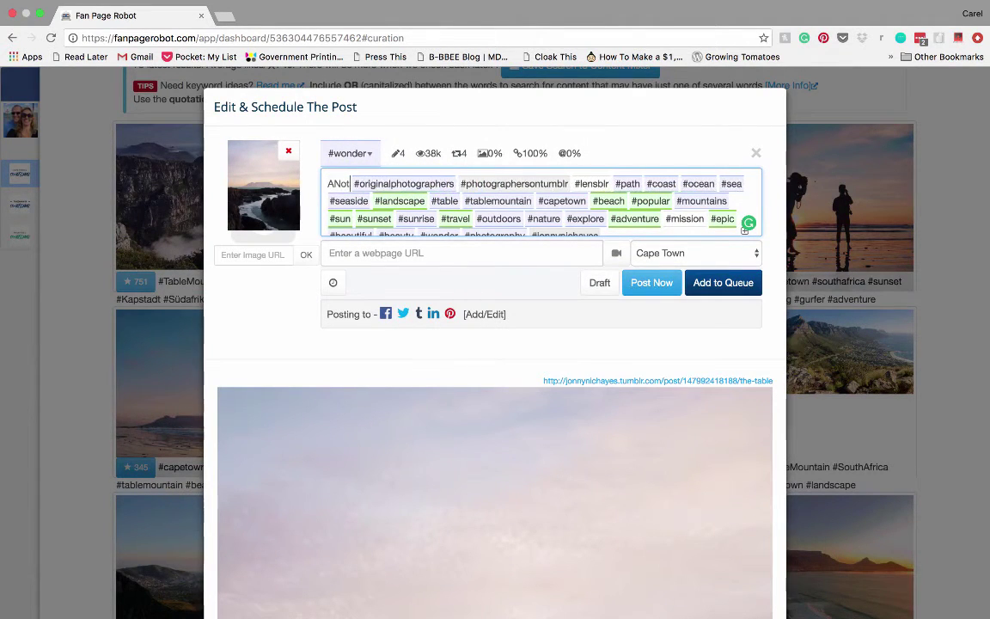
text(eat Pic o)
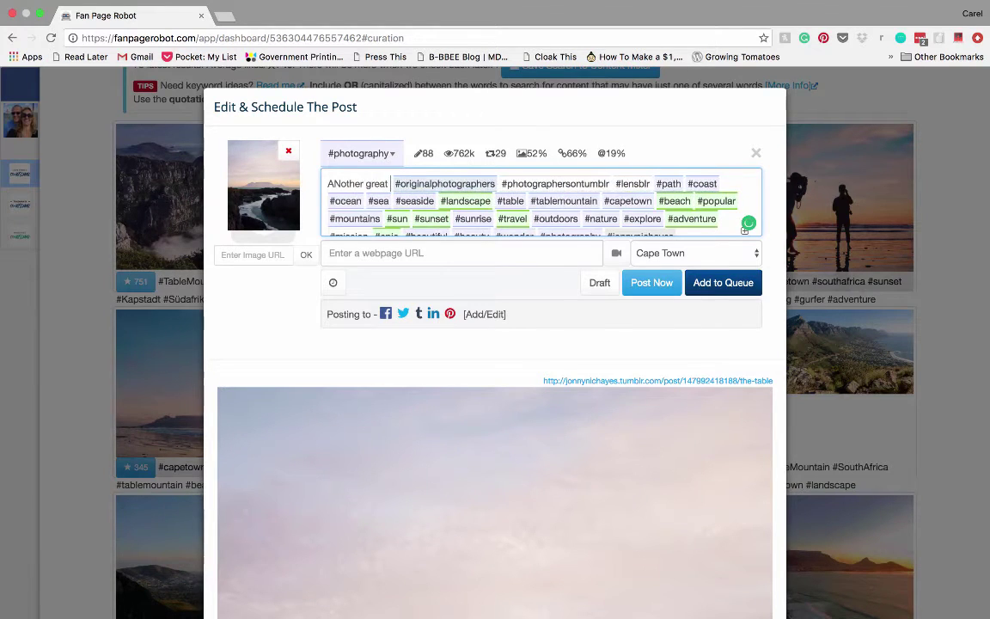
text(f our )
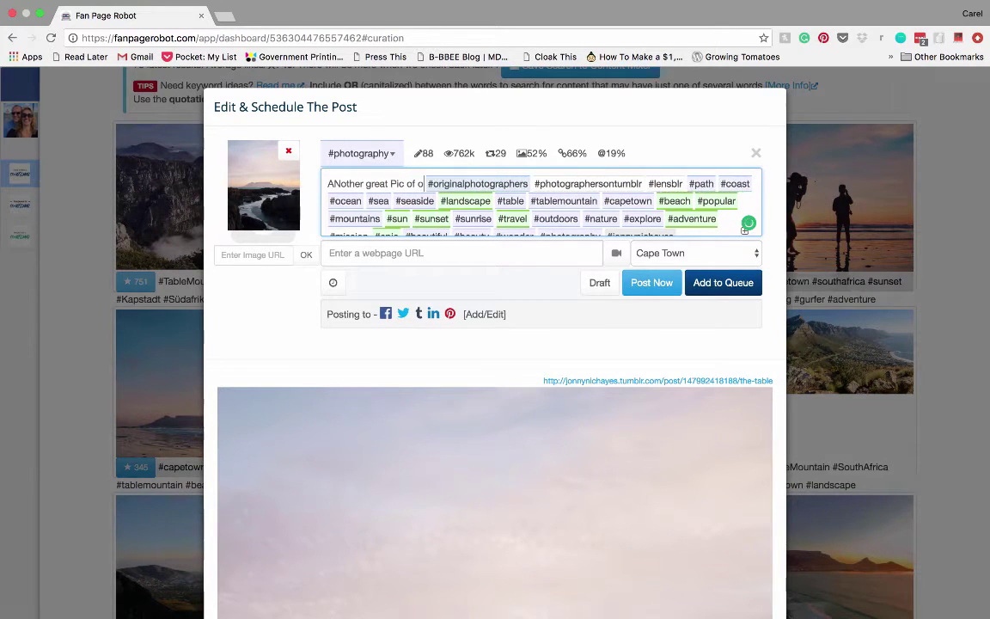
text(Mountain)
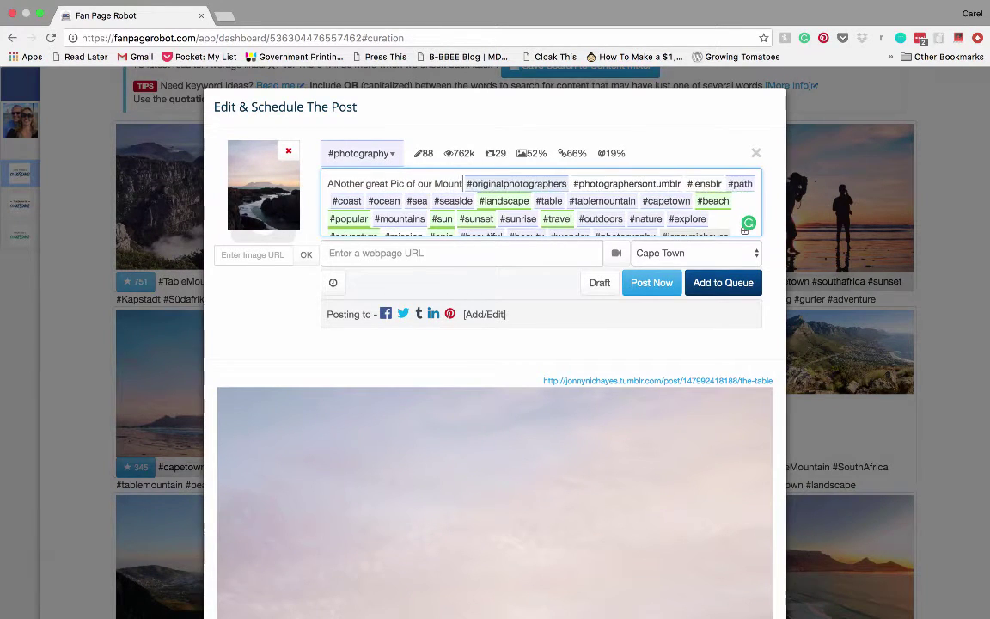
text(!)
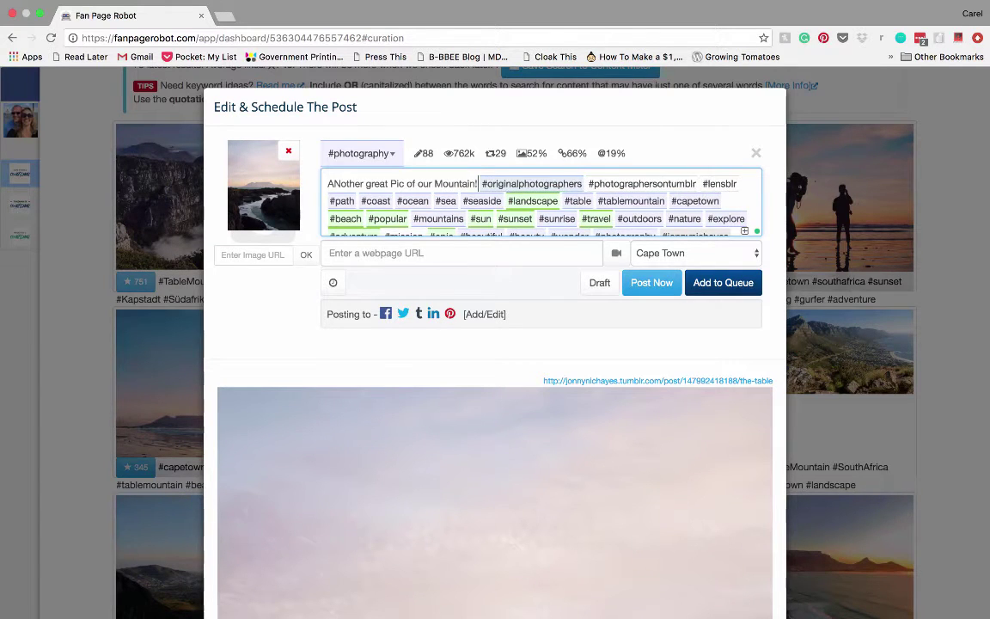
key(Return)
key(Return)
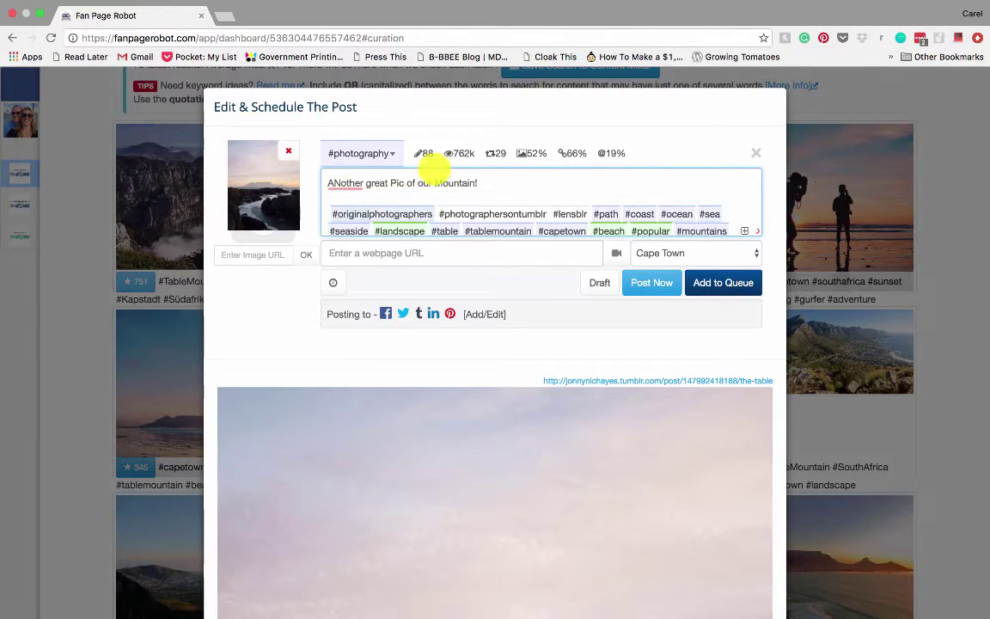
Correct the misspelled first word of the caption to "Another" and add the post to the queue
right_click(342, 180)
click(478, 231)
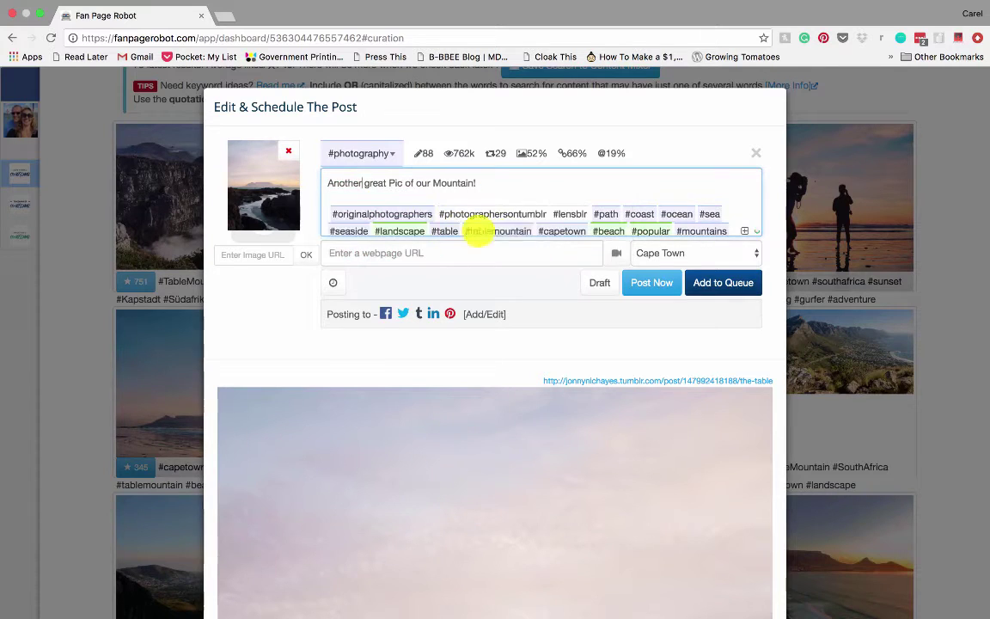
click(715, 283)
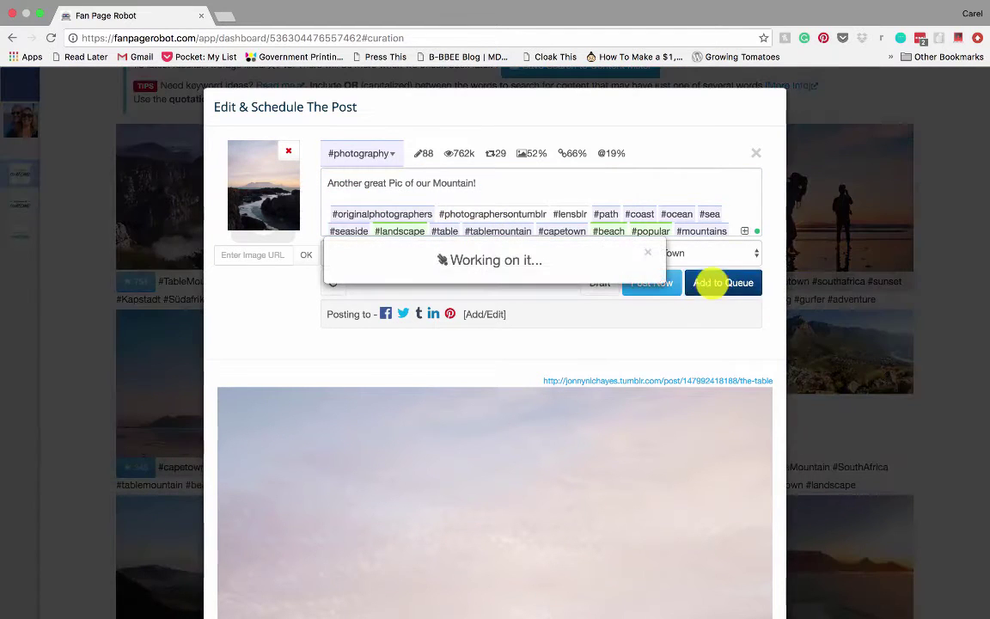
Look through the remaining Table Mountain social media images, including the photos with fewer stars
scroll(596, 317, down, 5)
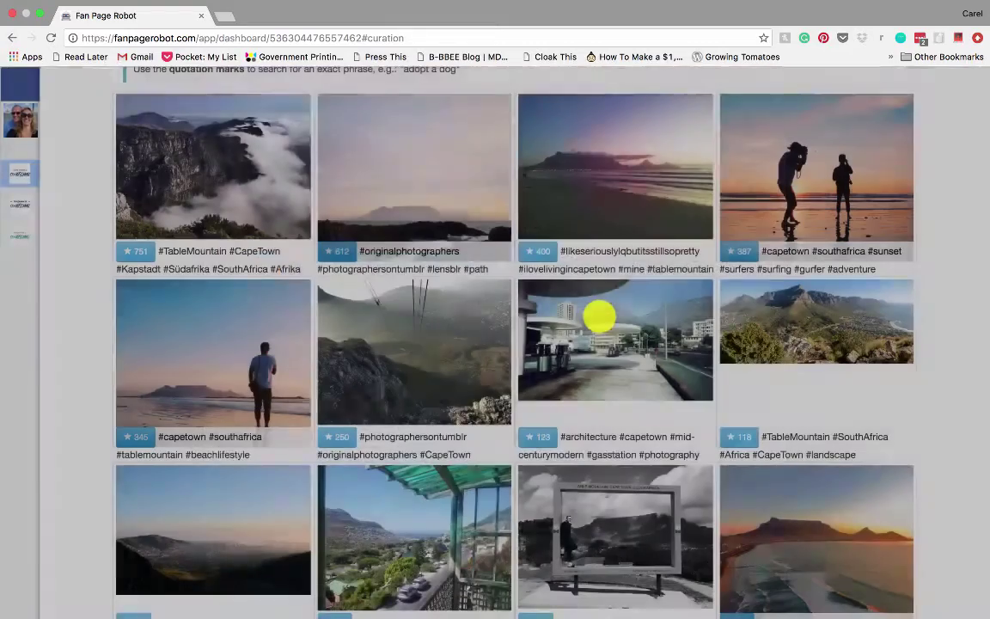
scroll(570, 289, down, 3)
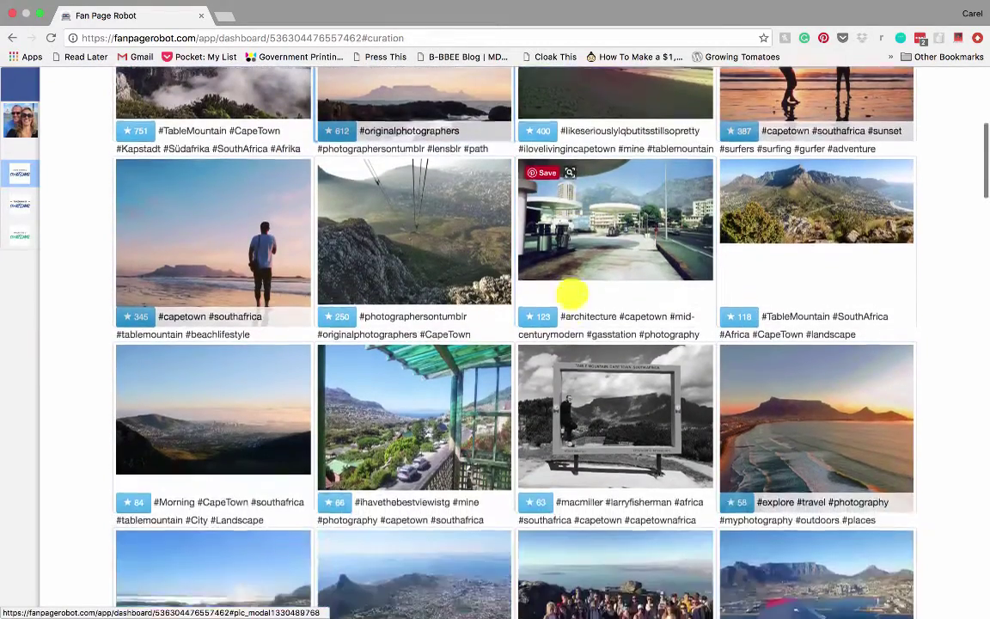
scroll(570, 294, down, 4)
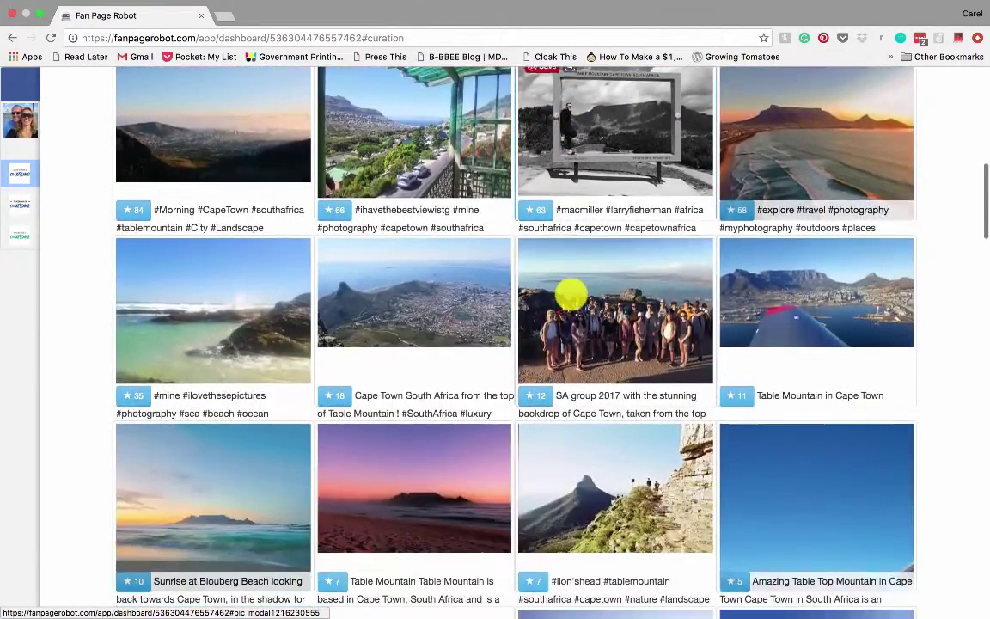
scroll(571, 295, down, 3)
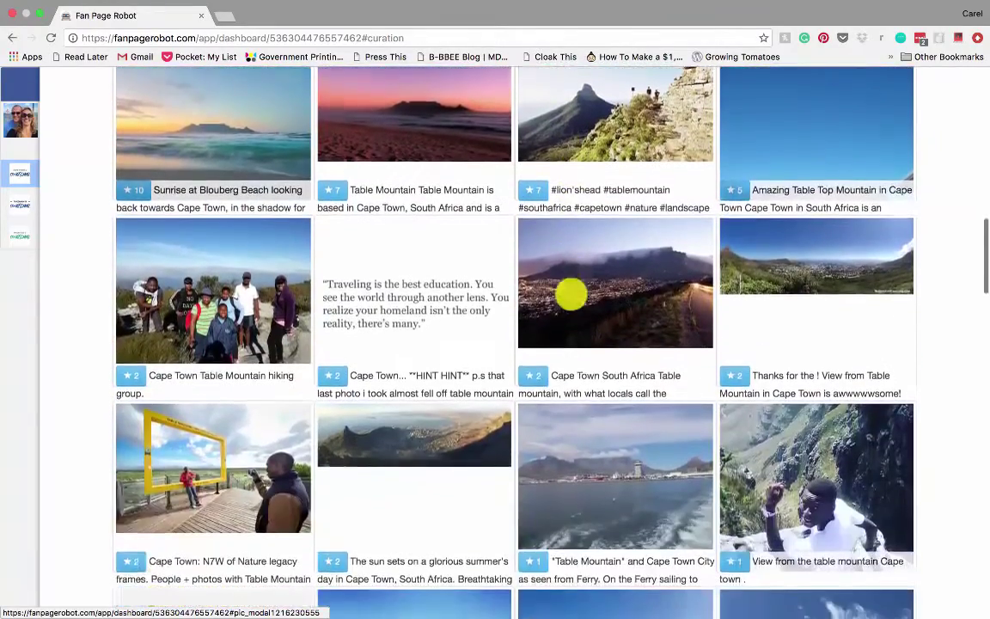
scroll(572, 295, down, 2)
scroll(572, 295, down, 2)
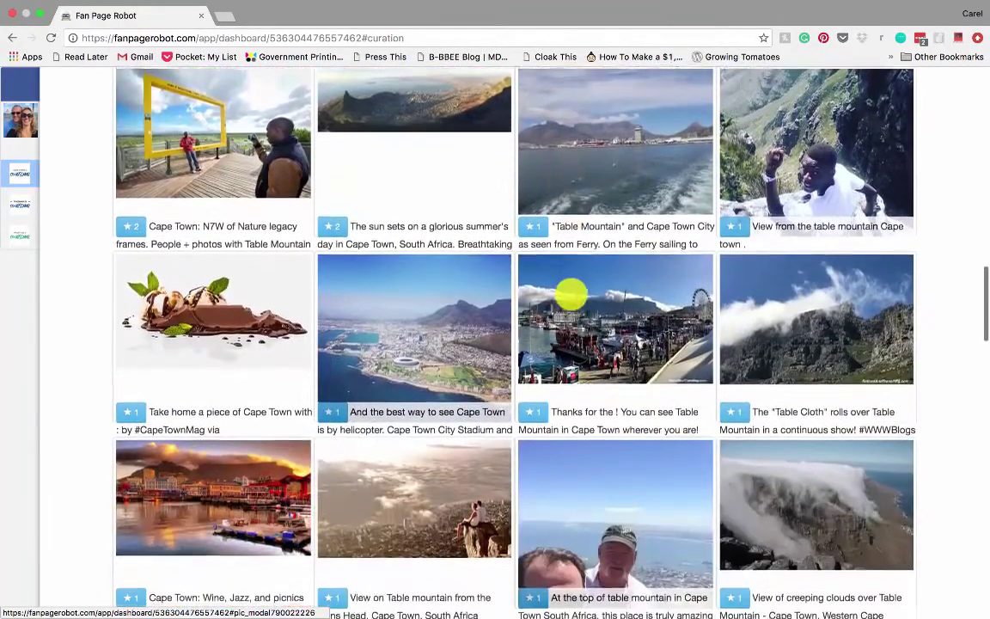
scroll(570, 294, up, 8)
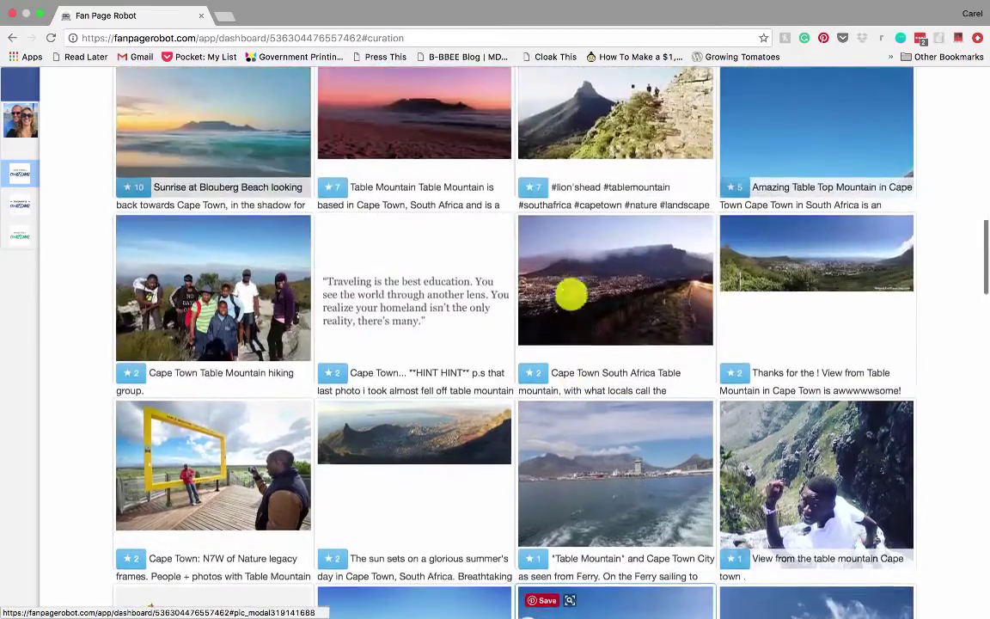
scroll(570, 294, up, 15)
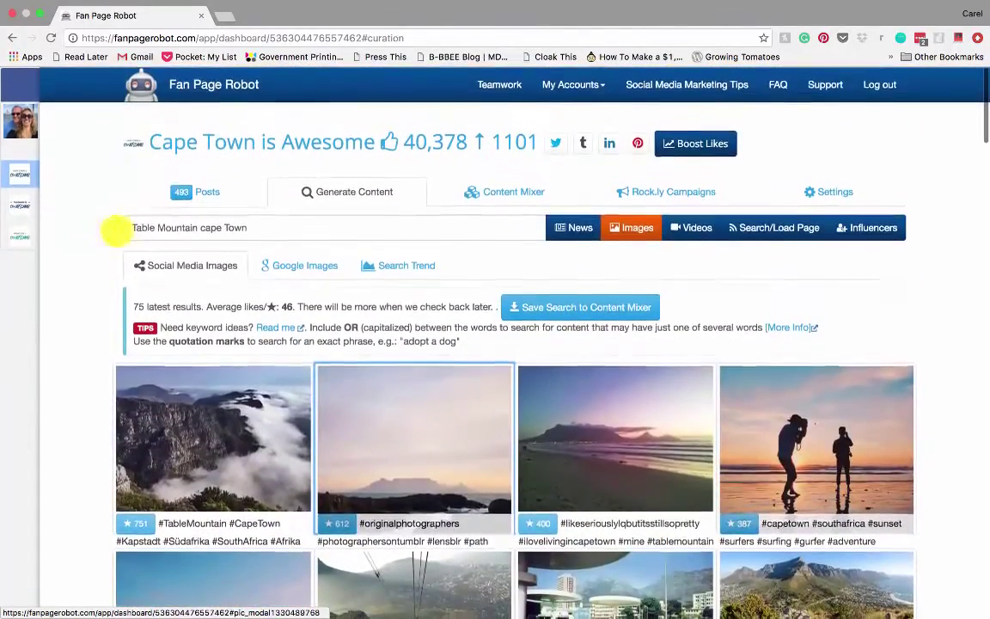
Search for news with the keywords "Clifton Beach Cape Town" and look over the article results
drag(250, 230, 82, 221)
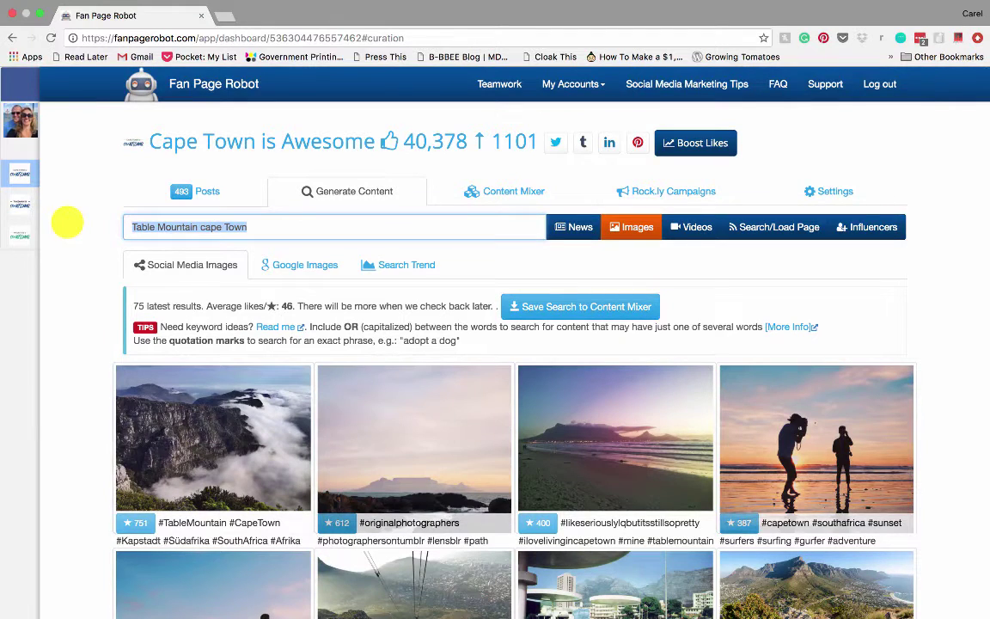
text(Clift)
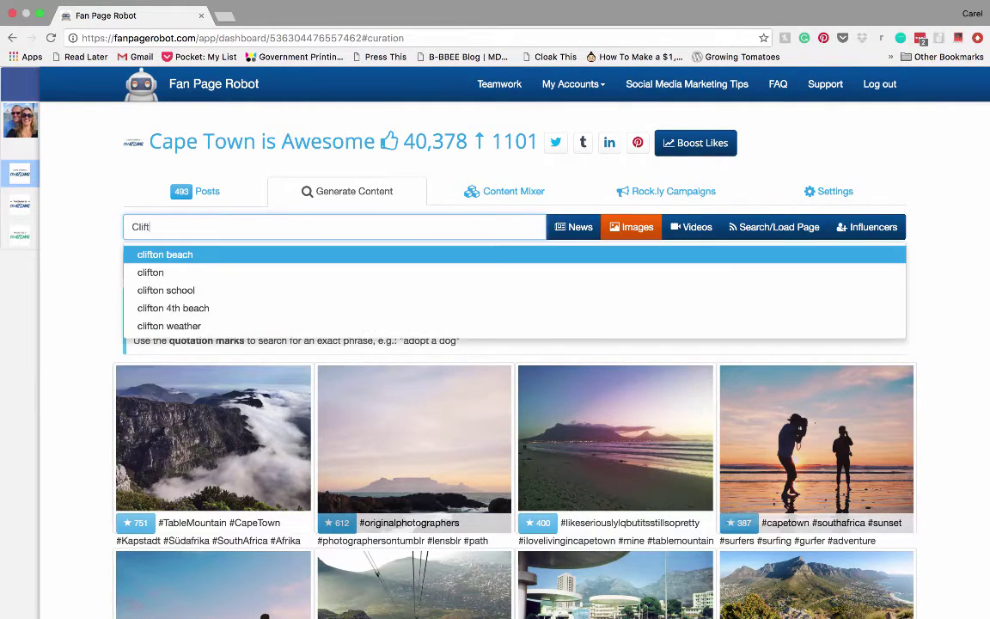
text(on Beaac)
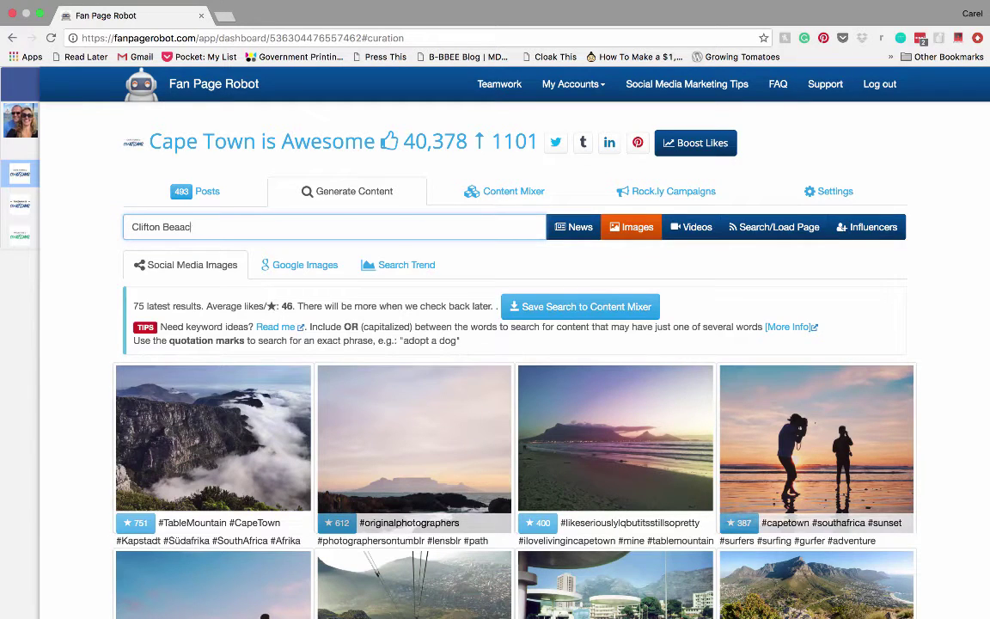
key(BackSpace)
key(BackSpace)
text(ch)
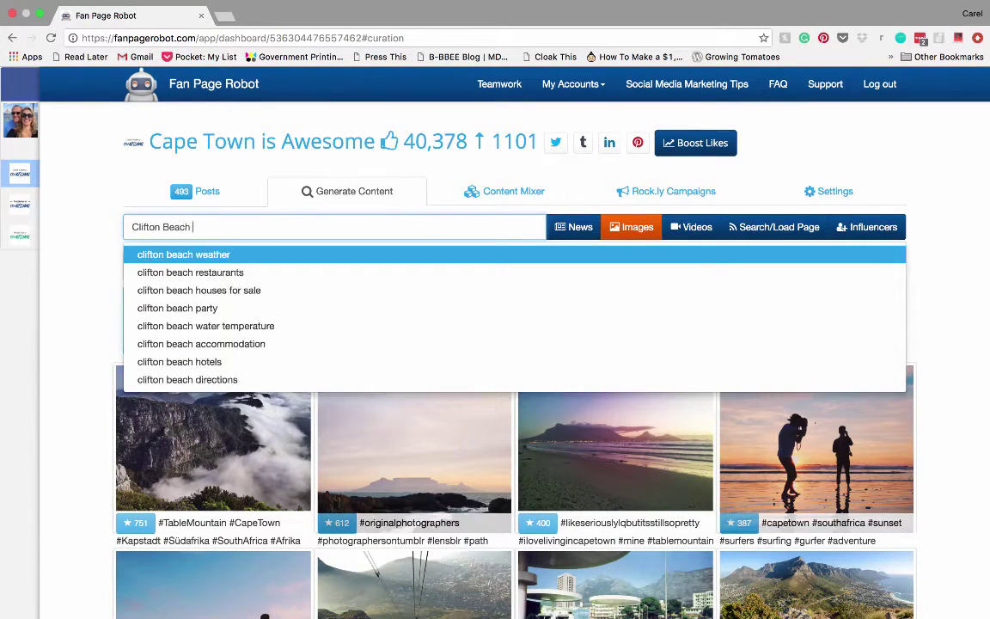
text(ch Cape Town)
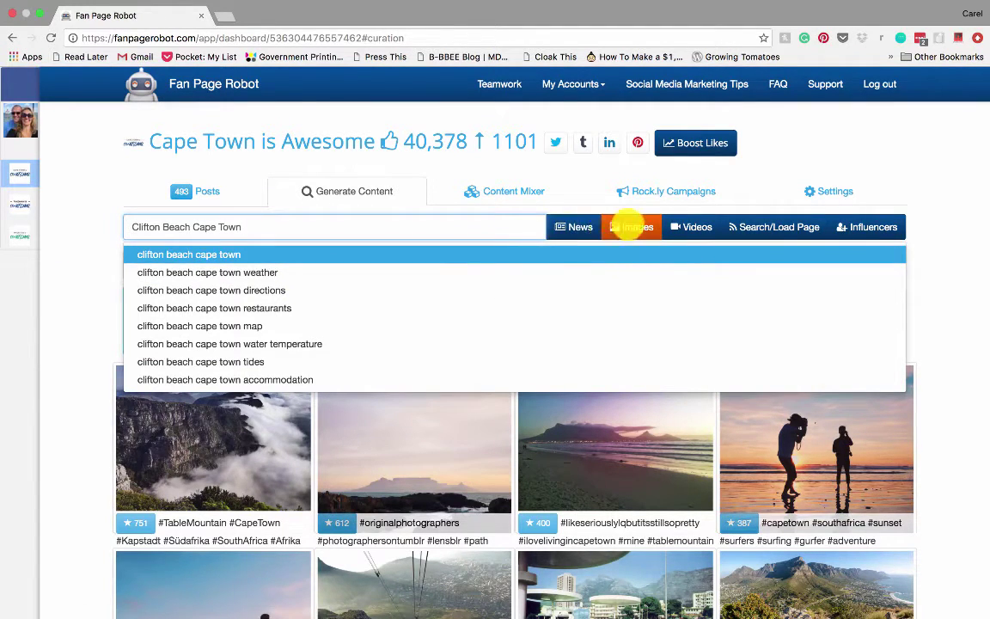
click(573, 226)
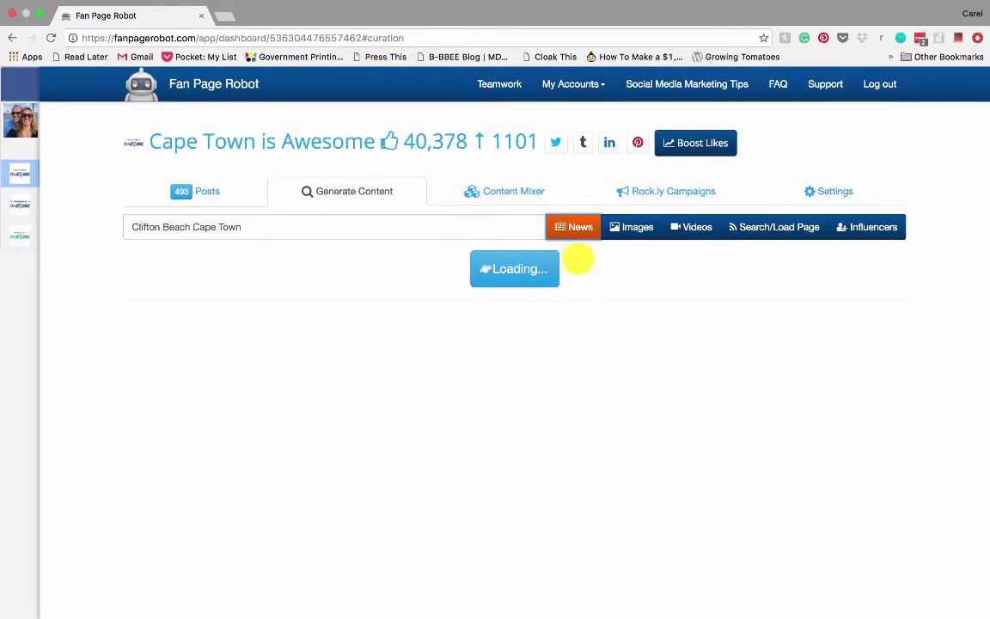
scroll(576, 276, down, 2)
scroll(565, 281, down, 3)
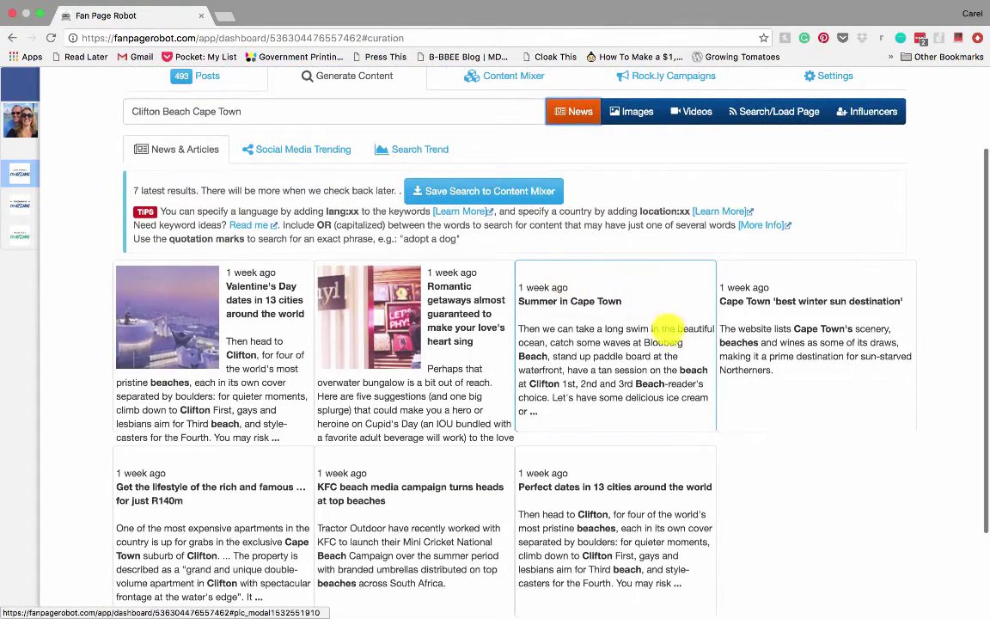
scroll(628, 379, up, 3)
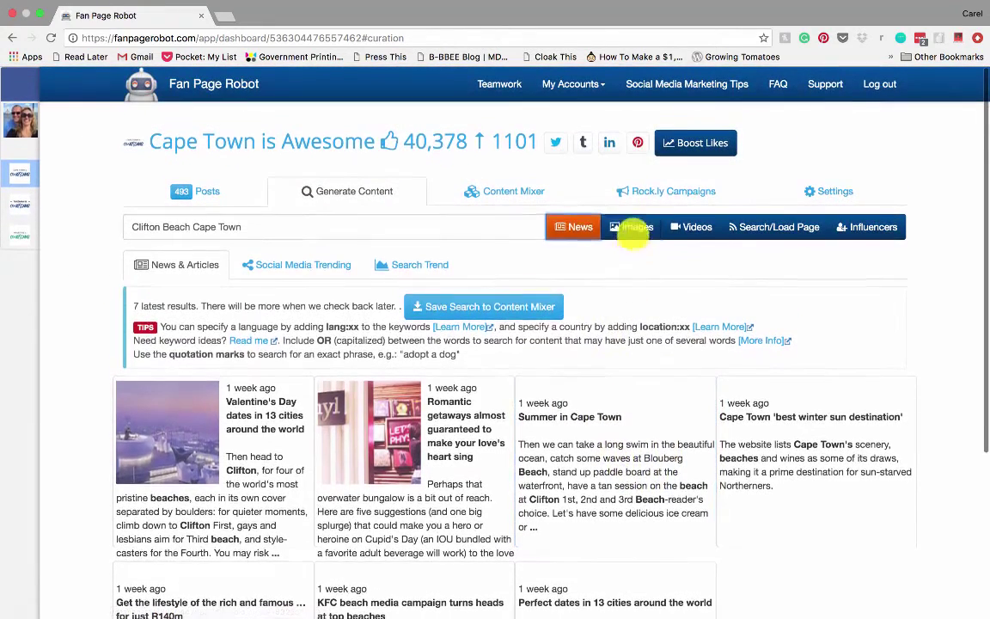
Search for images instead of news with the same "Clifton Beach Cape Town" keywords and browse the social media results
click(634, 227)
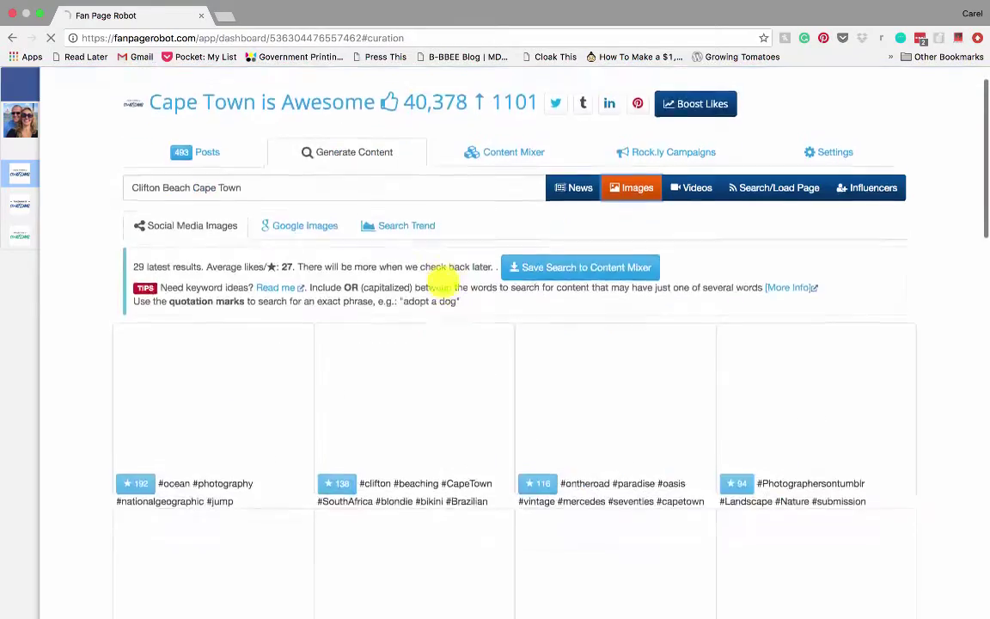
scroll(443, 280, down, 2)
scroll(443, 280, up, 1)
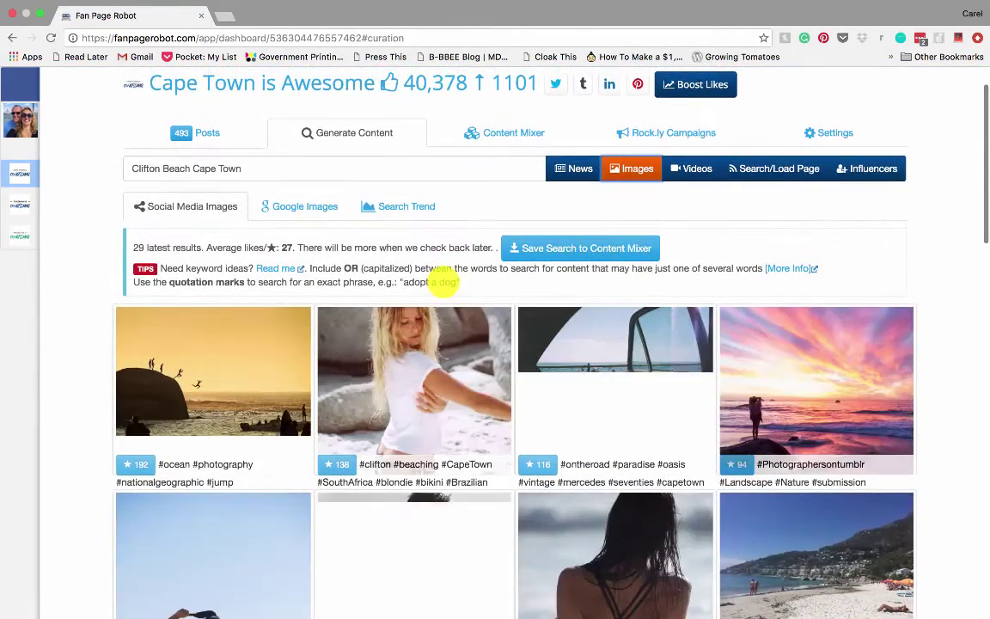
scroll(443, 280, down, 3)
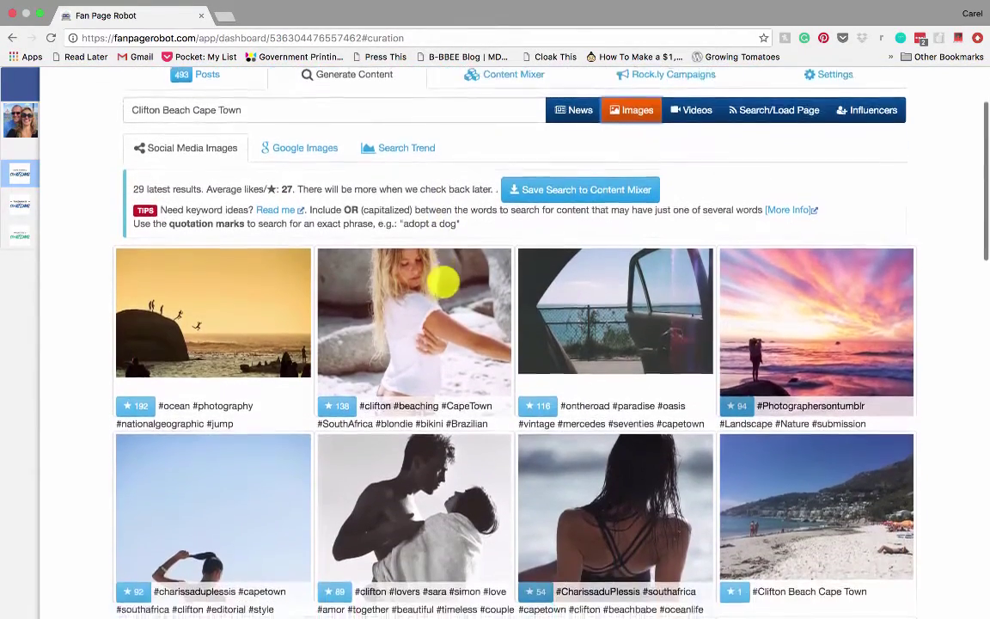
scroll(442, 282, down, 1)
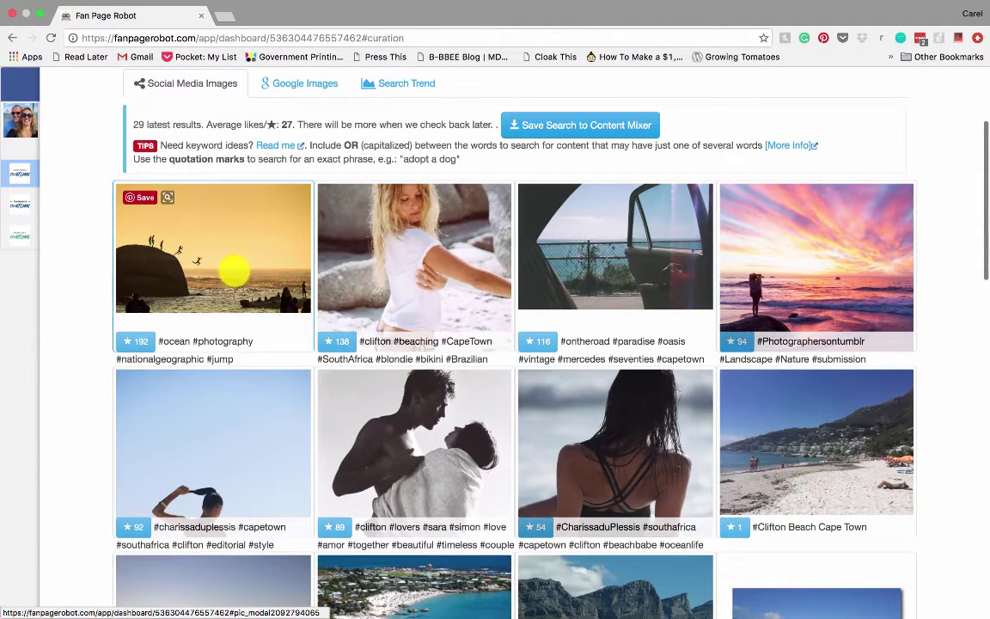
scroll(237, 257, down, 1)
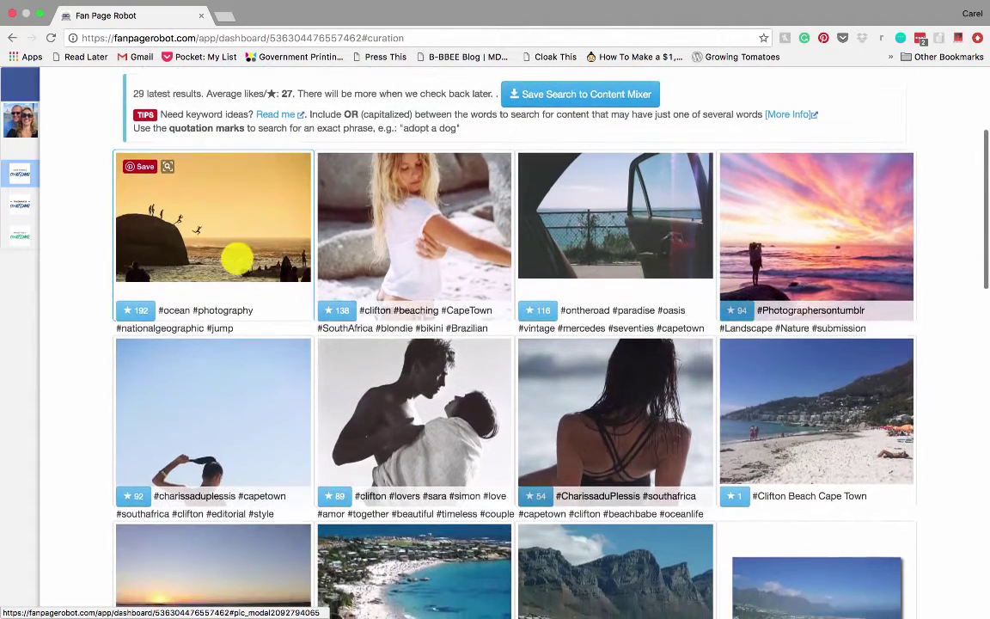
Open the Clifton Beach coastline photo, replace its caption with "Clifton Beach!" and add the post to the queue
scroll(236, 258, down, 1)
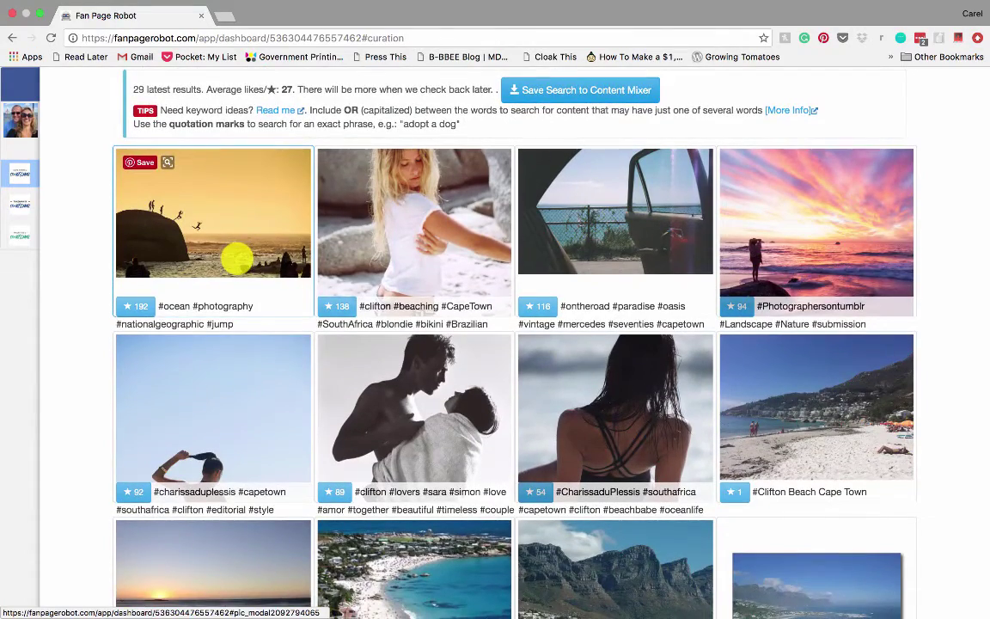
scroll(236, 258, down, 3)
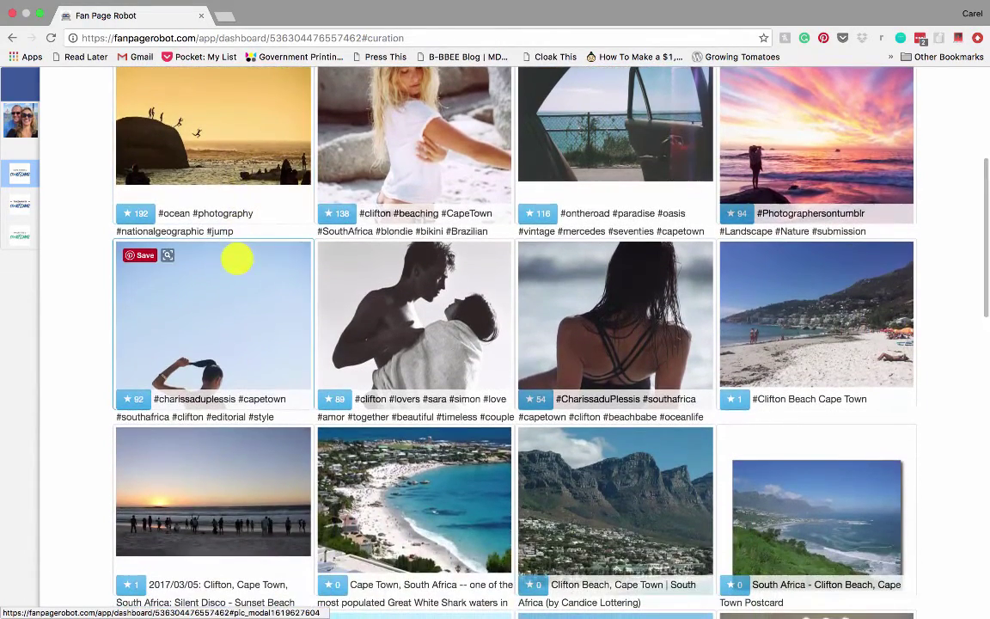
scroll(380, 275, down, 4)
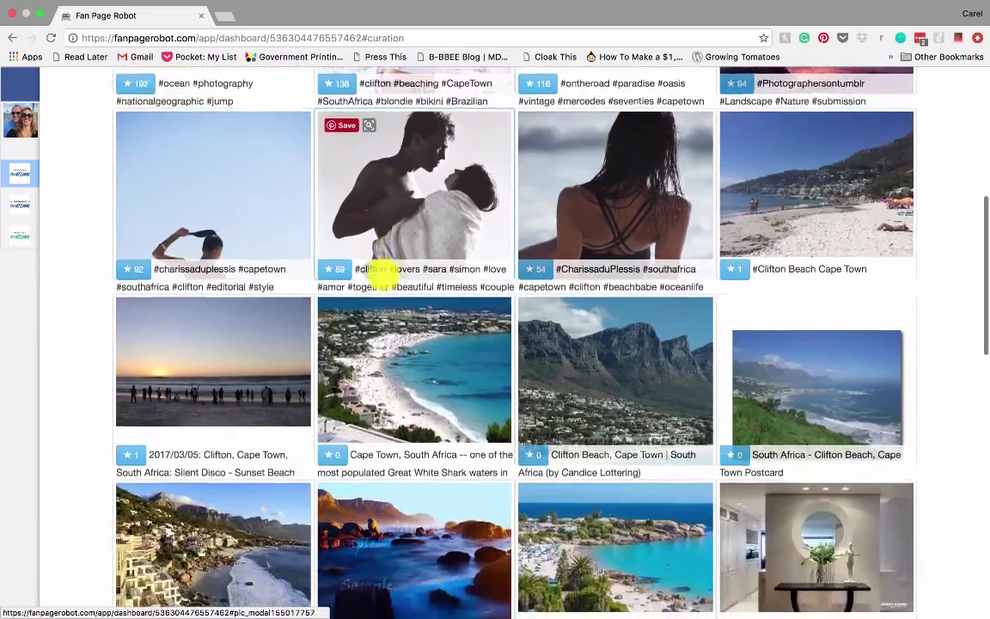
click(417, 355)
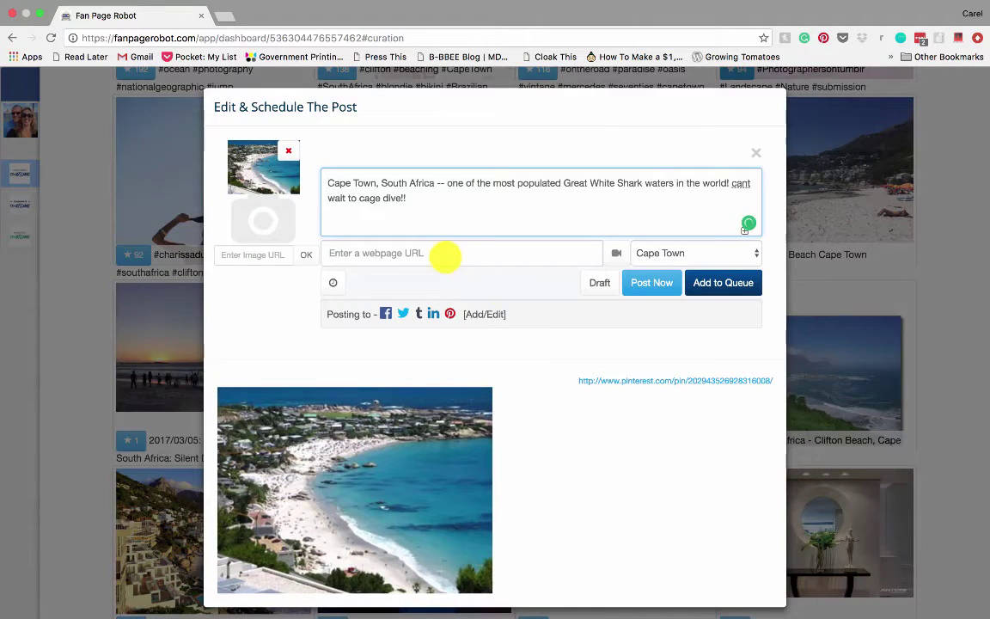
drag(413, 201, 318, 172)
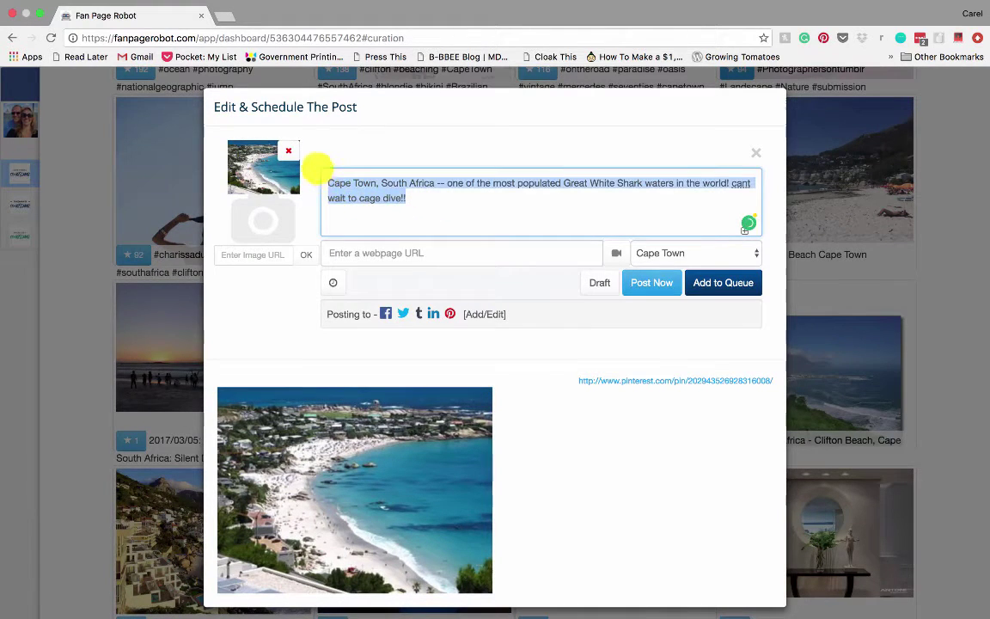
text(Clifton Beach!)
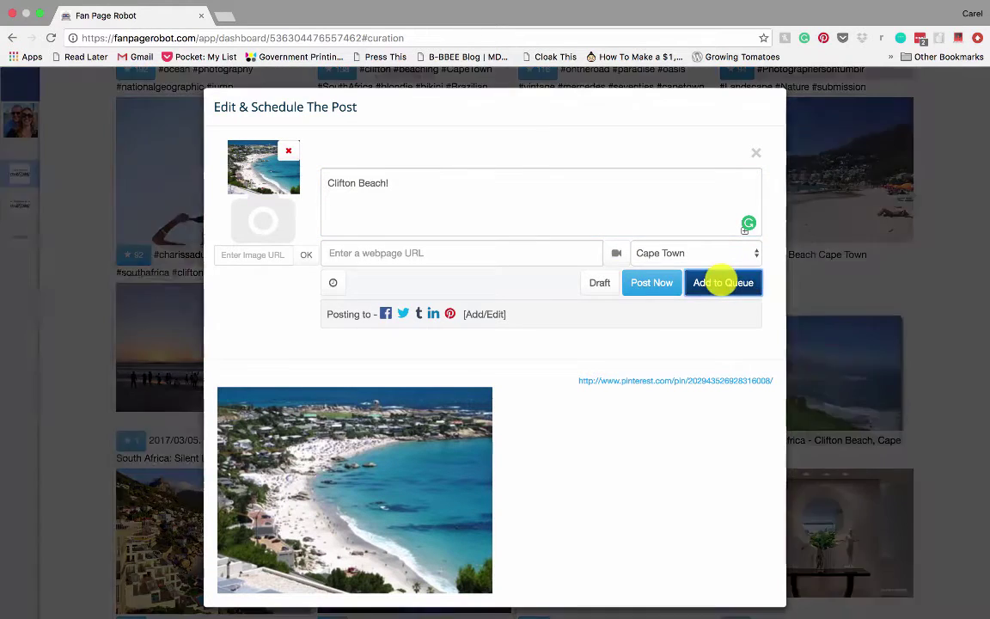
click(714, 281)
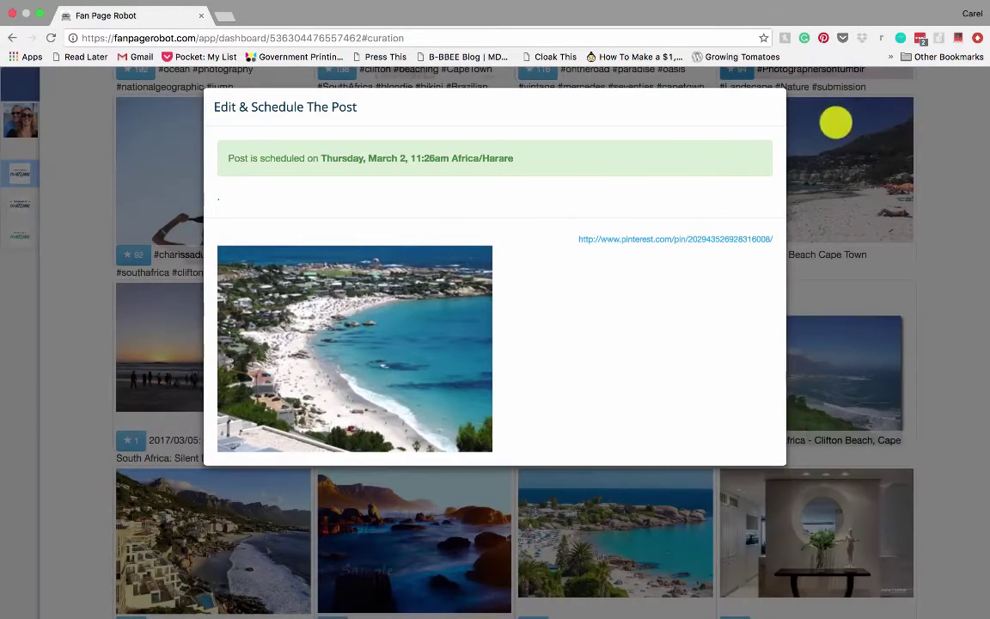
click(962, 141)
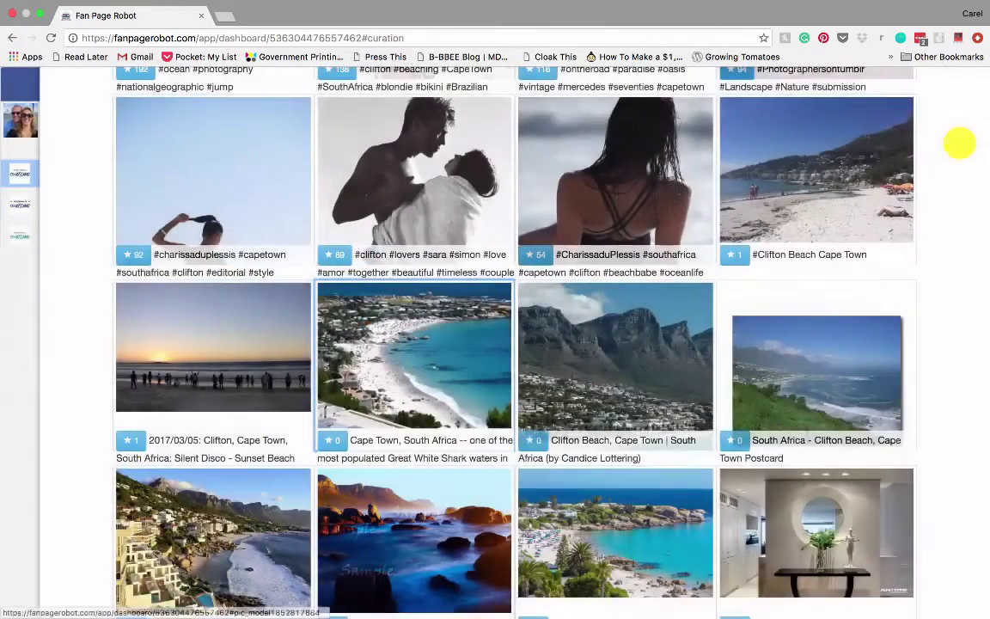
Look through the remaining Clifton Beach social media images down to the end of the results
scroll(729, 311, down, 5)
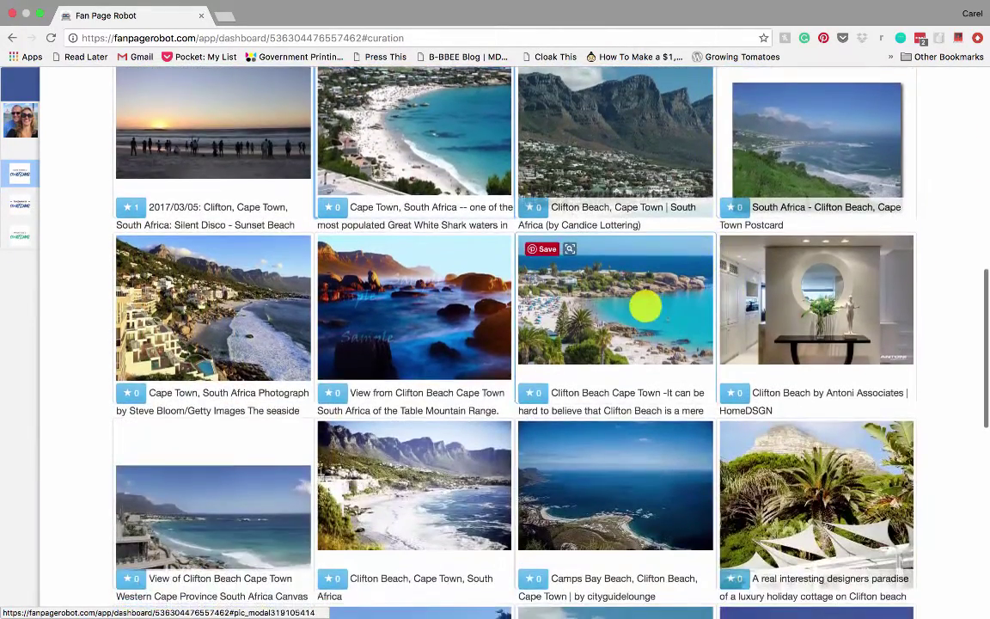
scroll(645, 305, down, 1)
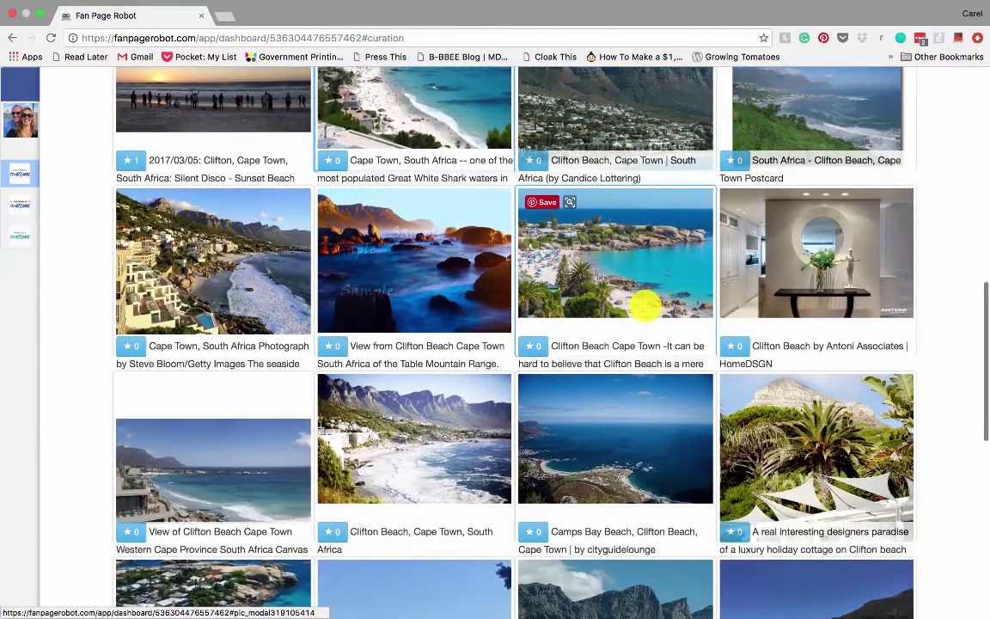
scroll(645, 305, down, 6)
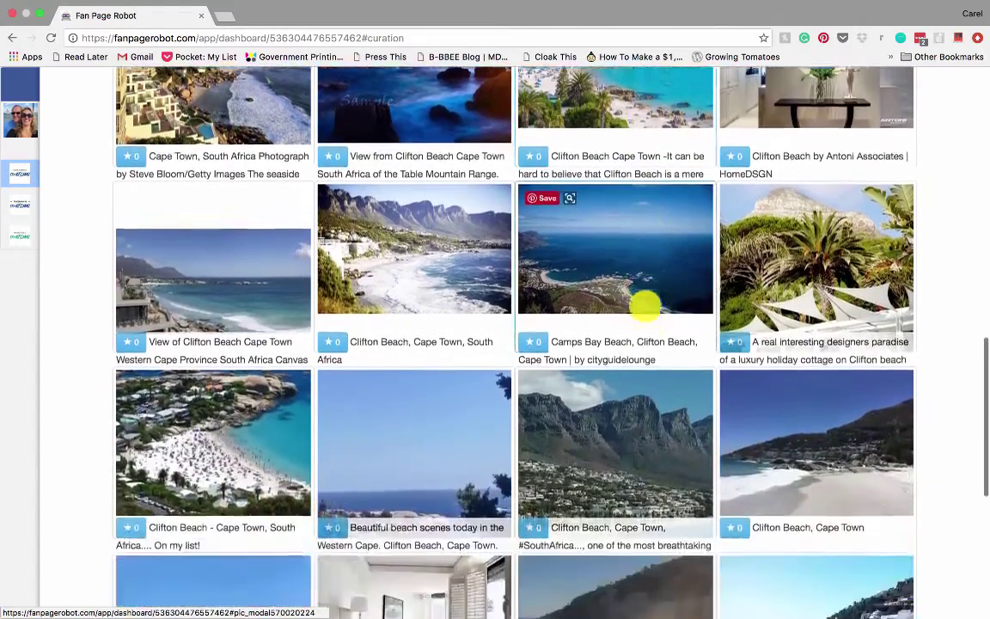
scroll(645, 305, down, 4)
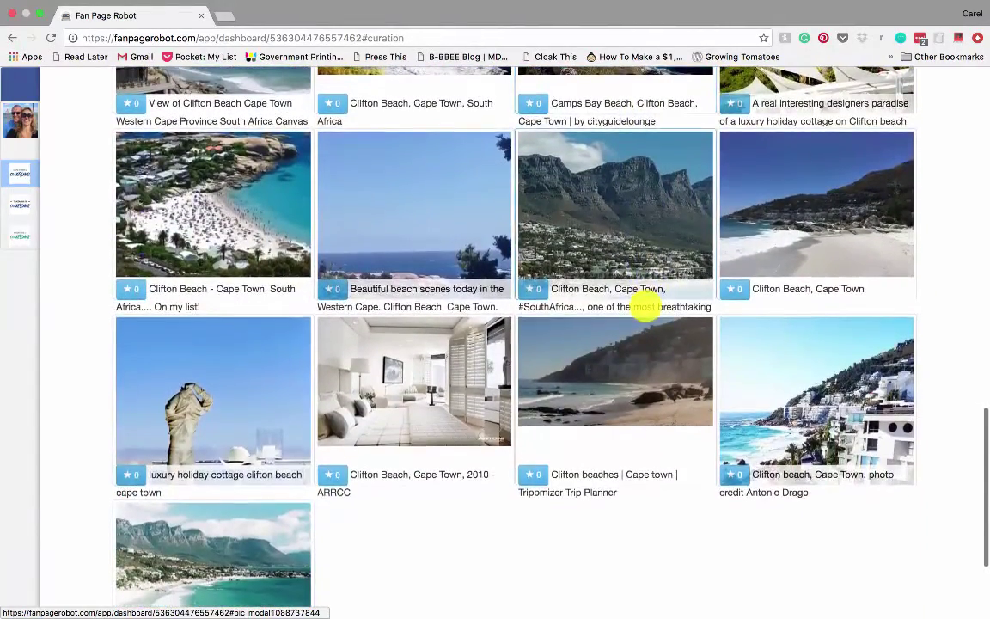
scroll(645, 305, down, 4)
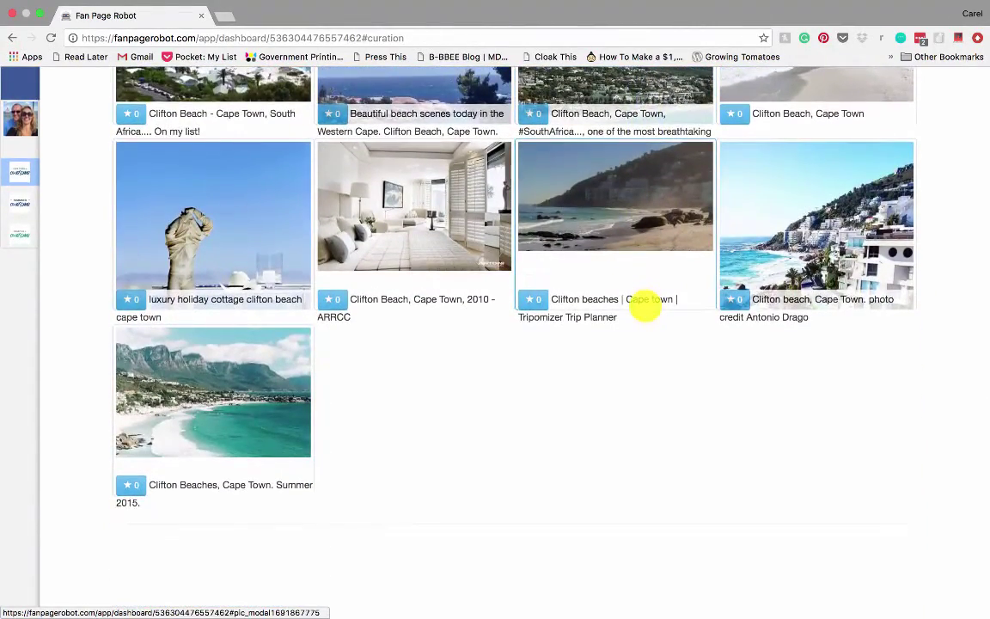
Search for videos with the same "Clifton Beach Cape Town" keywords and browse the Google video results
scroll(644, 307, up, 20)
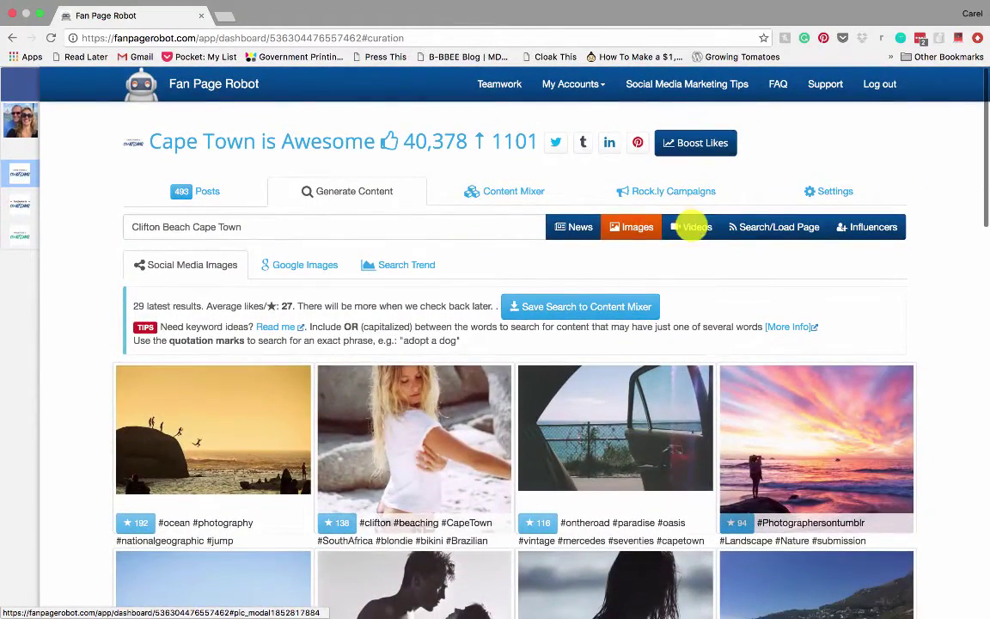
click(693, 227)
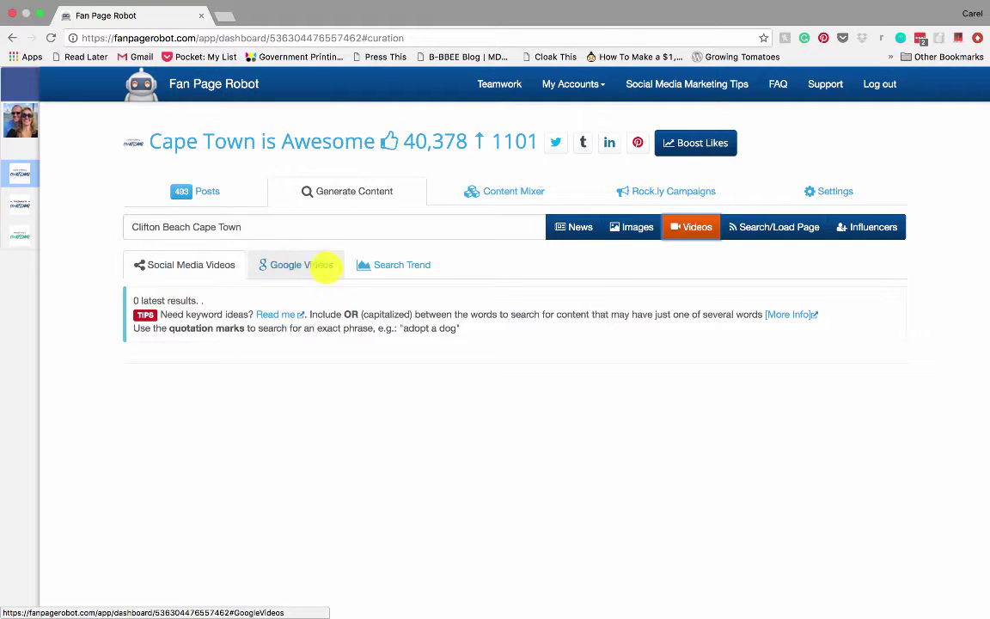
click(283, 264)
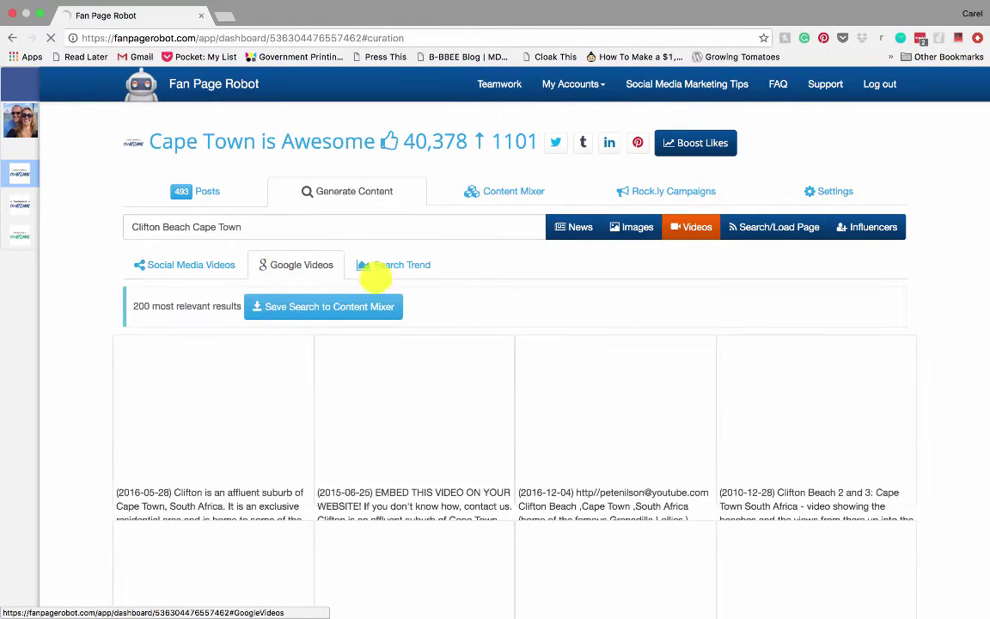
scroll(453, 279, down, 1)
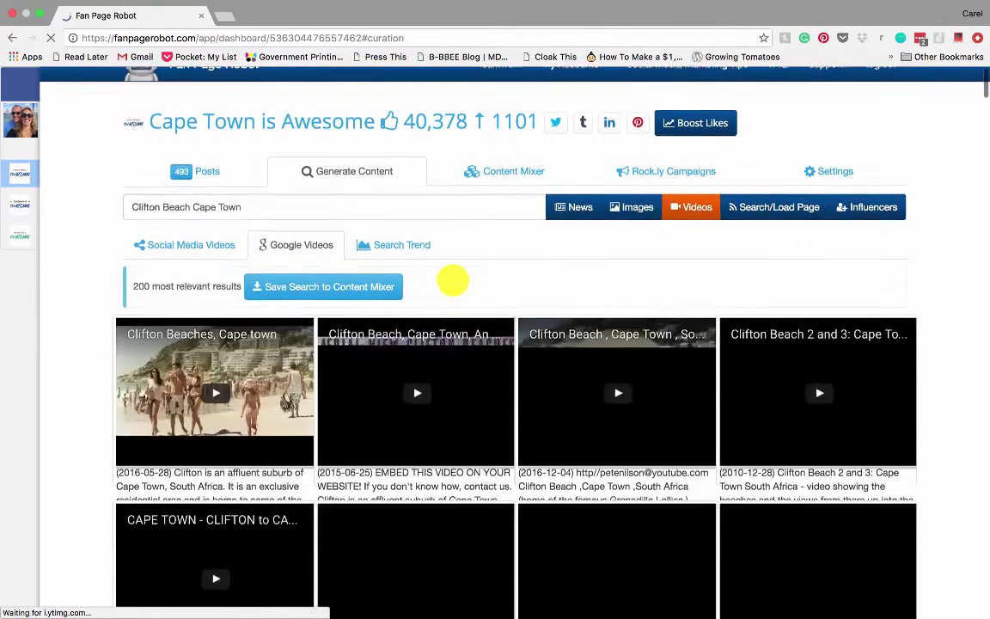
scroll(453, 279, down, 3)
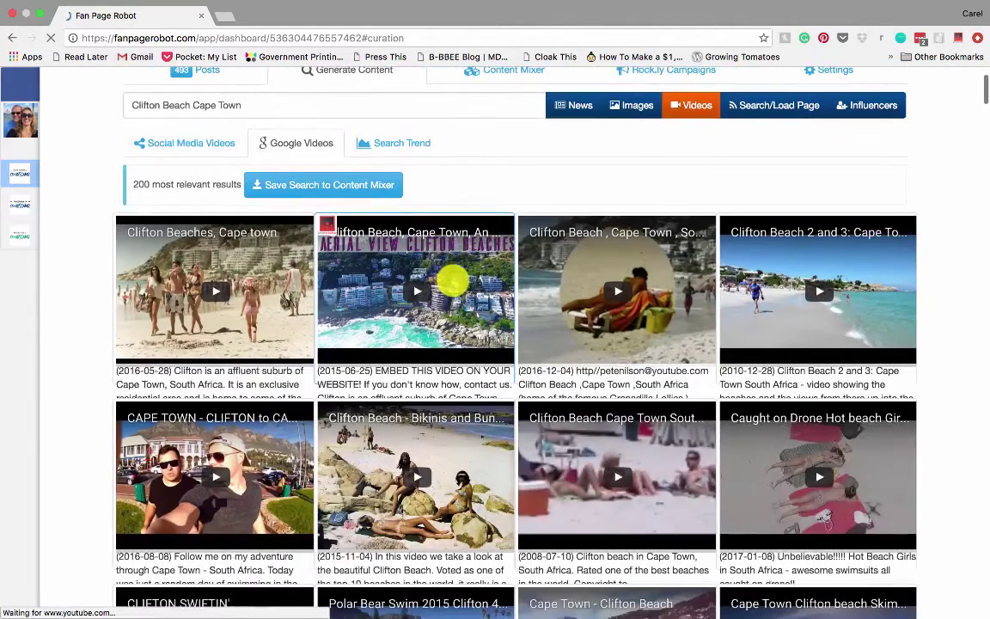
scroll(453, 280, down, 1)
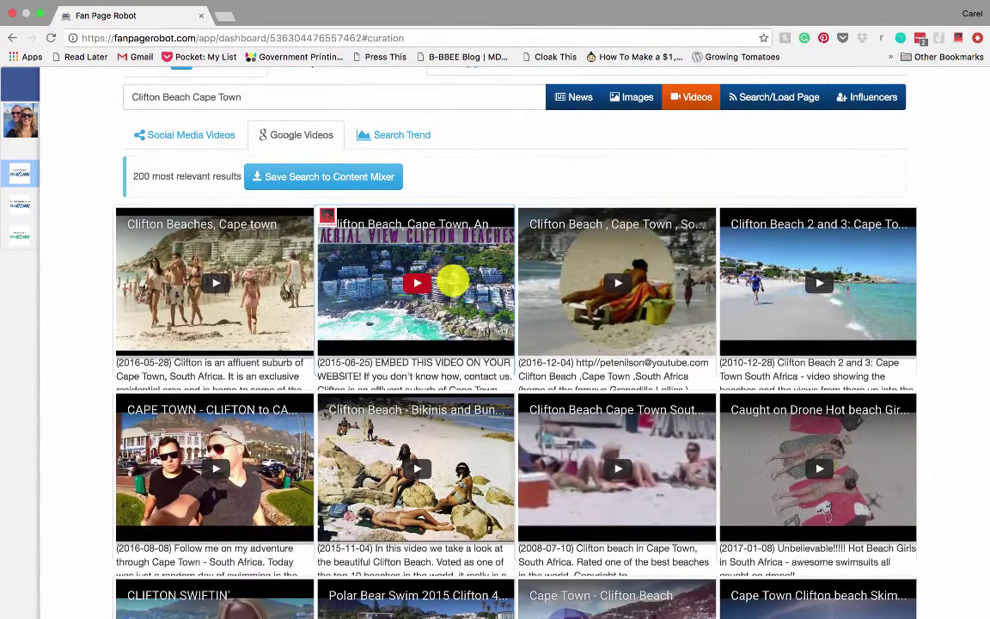
scroll(507, 334, up, 4)
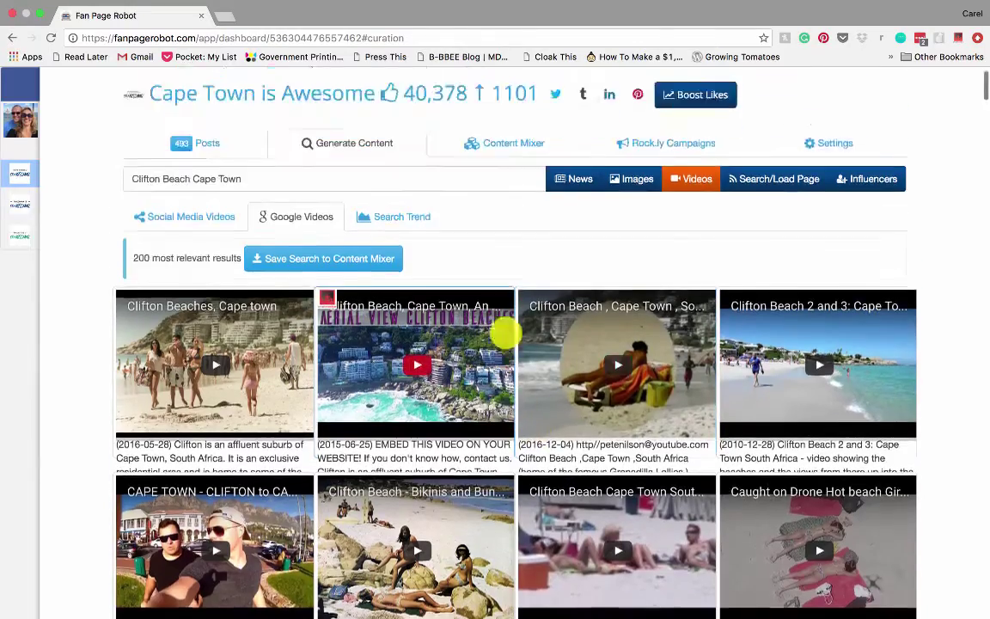
scroll(505, 331, down, 9)
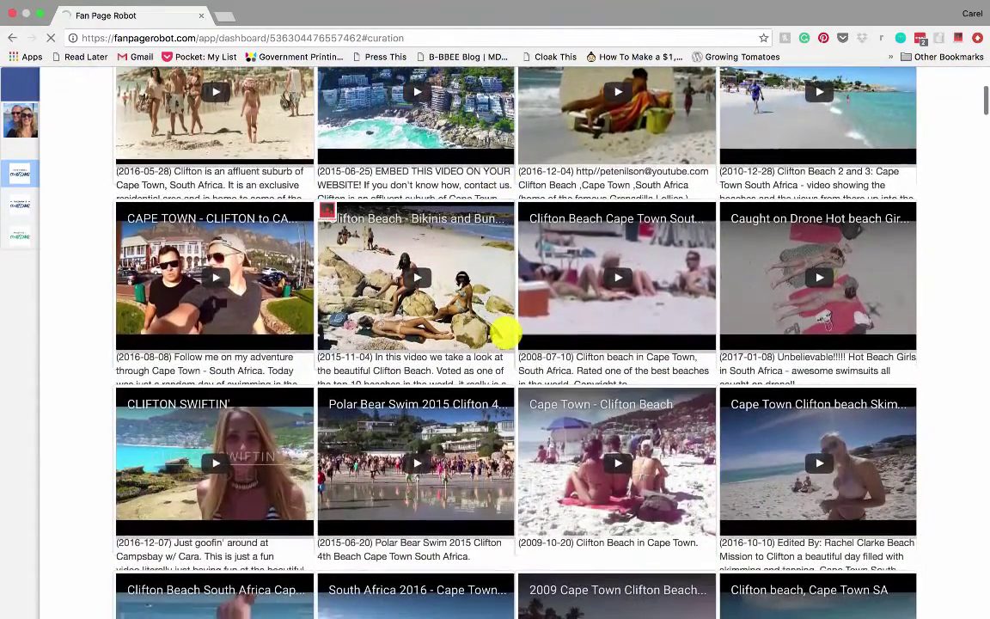
scroll(505, 331, up, 9)
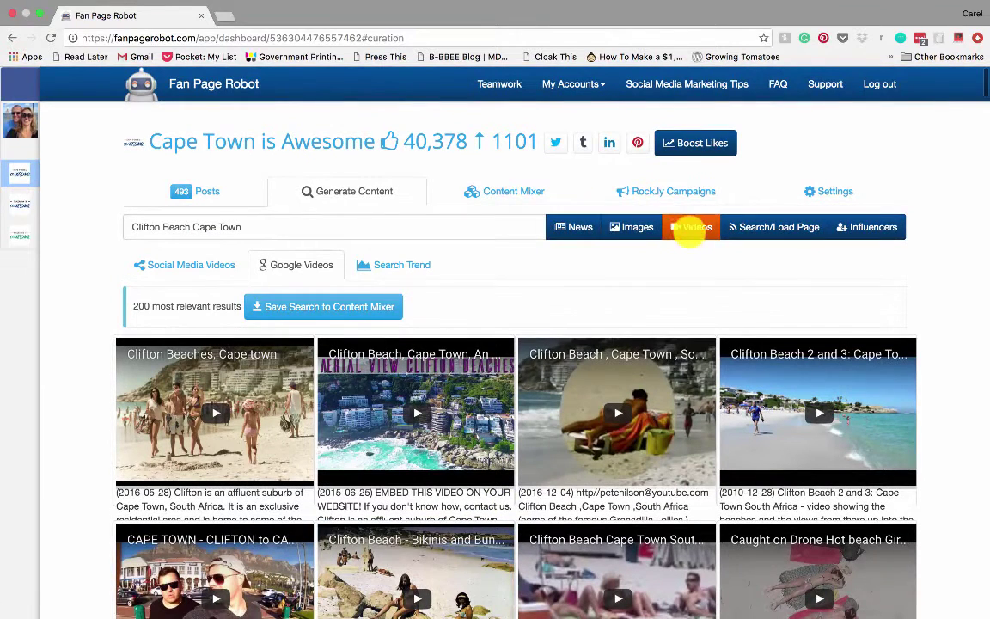
View the Rock.ly campaigns, open the page settings and set the third AutoSchedule time range to 6:15 PM - 7:30 PM
click(643, 191)
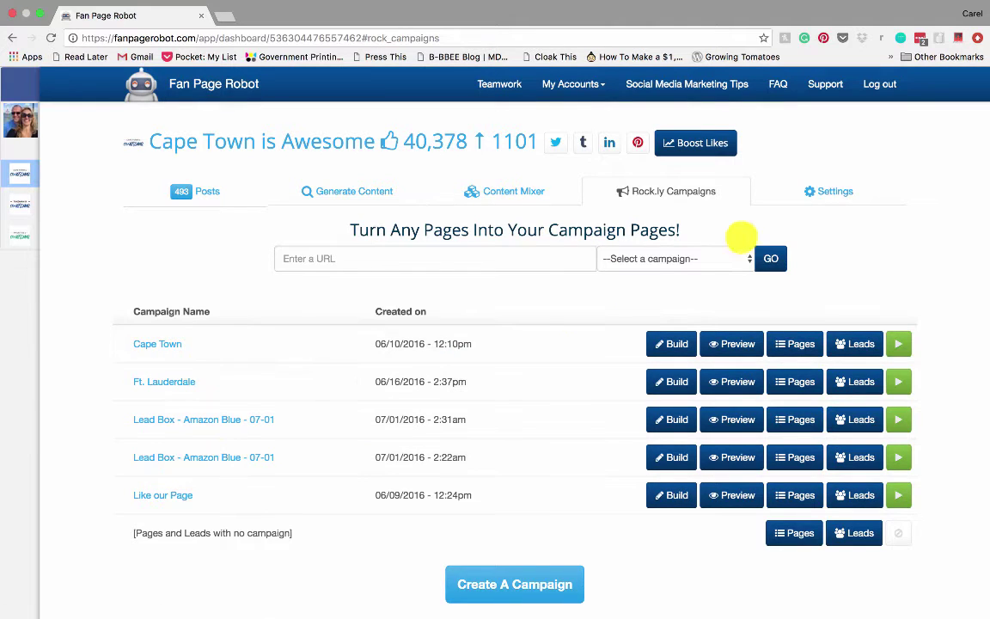
click(829, 190)
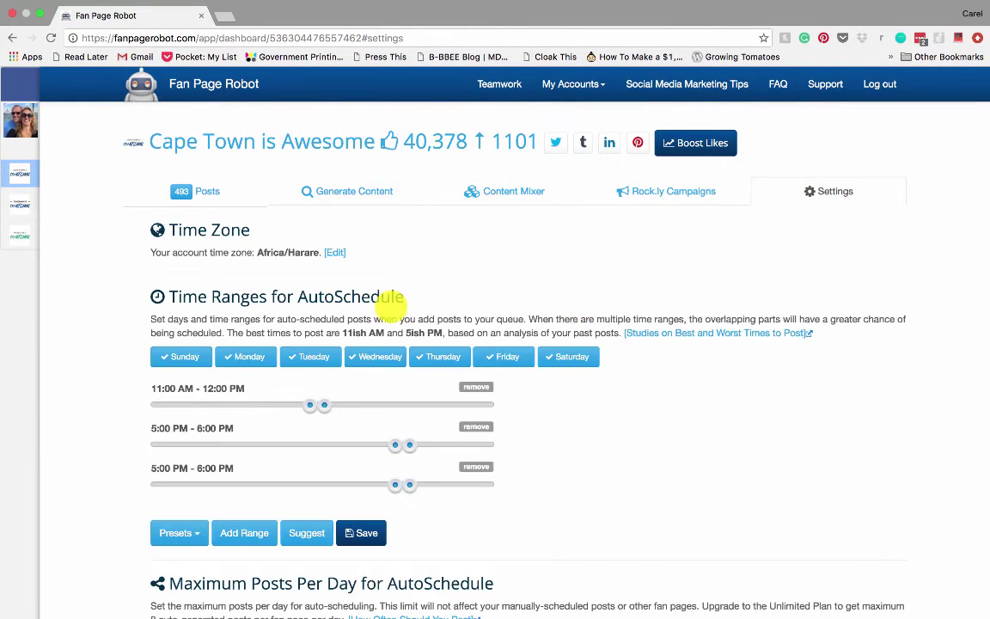
scroll(391, 306, down, 3)
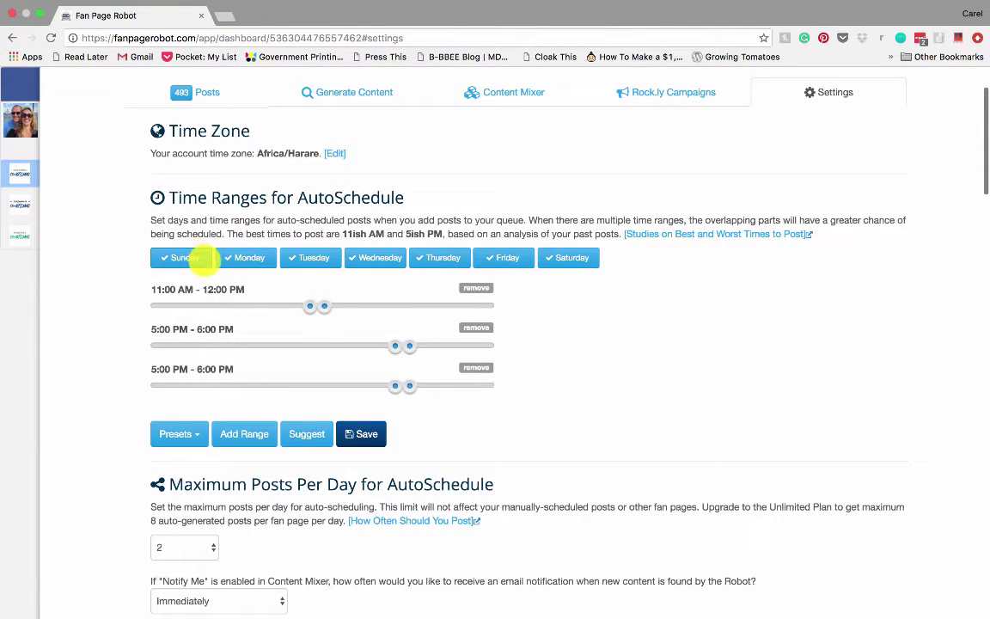
click(312, 306)
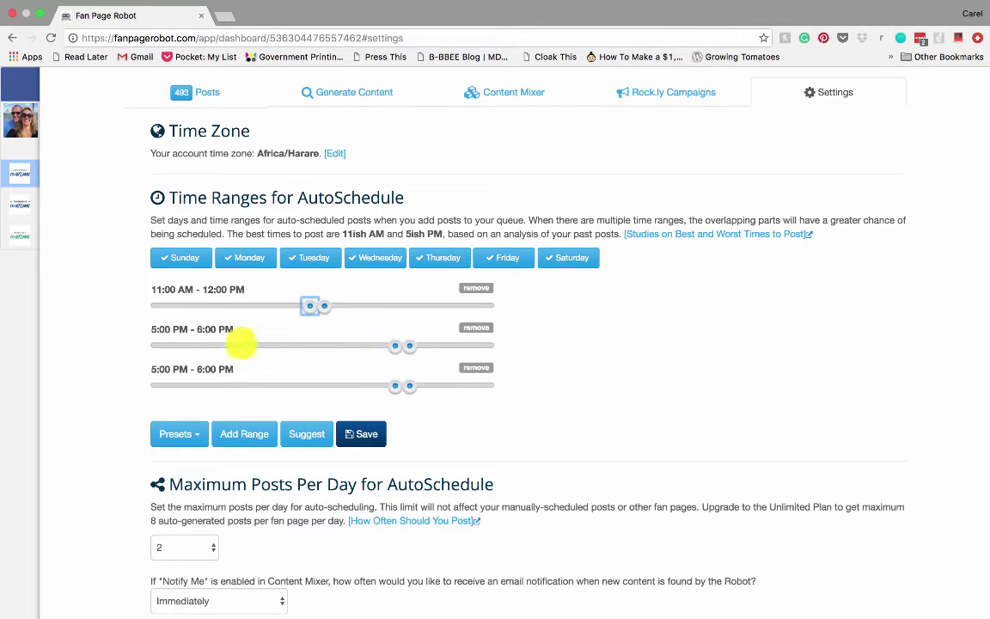
mouse_move(409, 385)
mouse_down()
mouse_move(376, 386)
mouse_move(430, 386)
mouse_move(412, 386)
mouse_up()
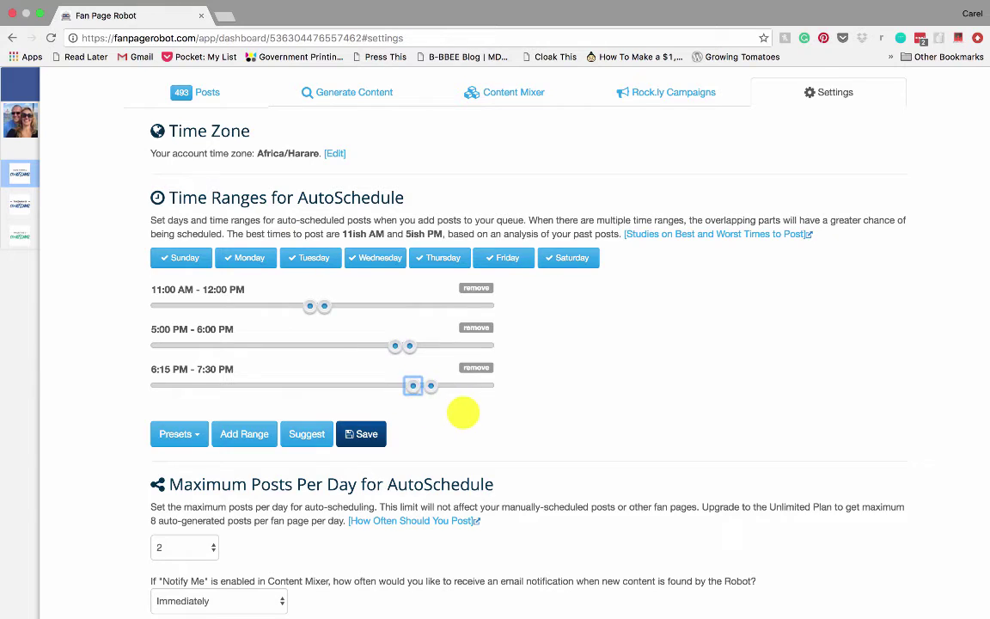
Review the remaining page settings, including maximum posts per day, social network connections and the picture watermark options
scroll(462, 413, down, 6)
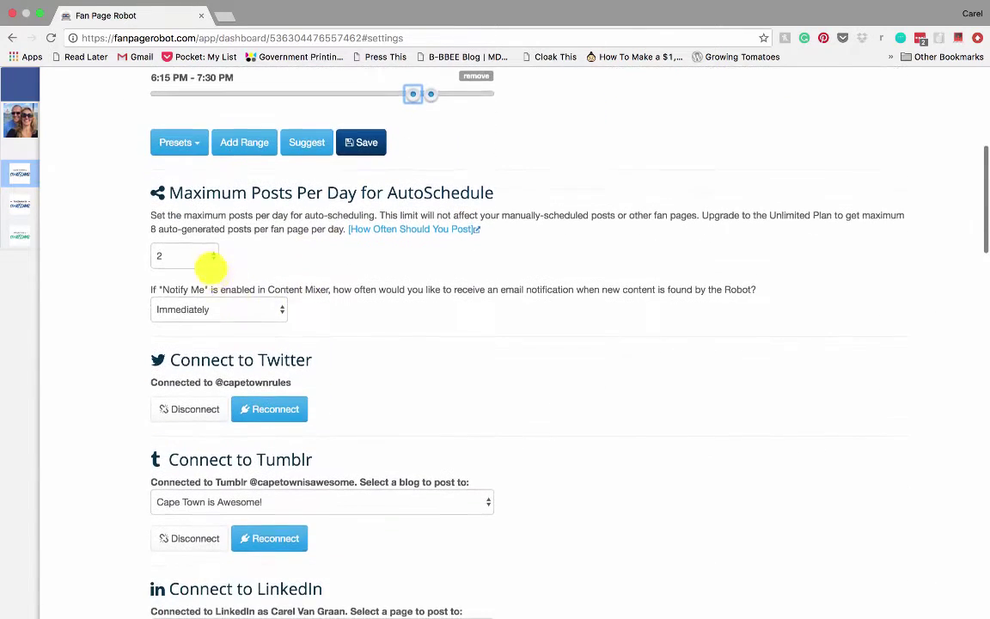
scroll(391, 282, down, 1)
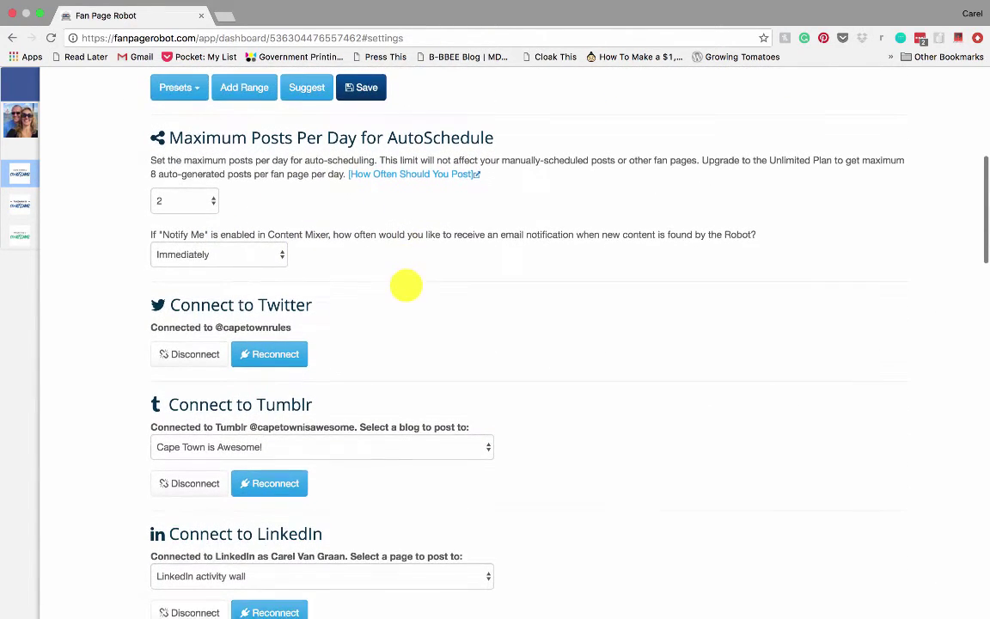
scroll(349, 349, down, 1)
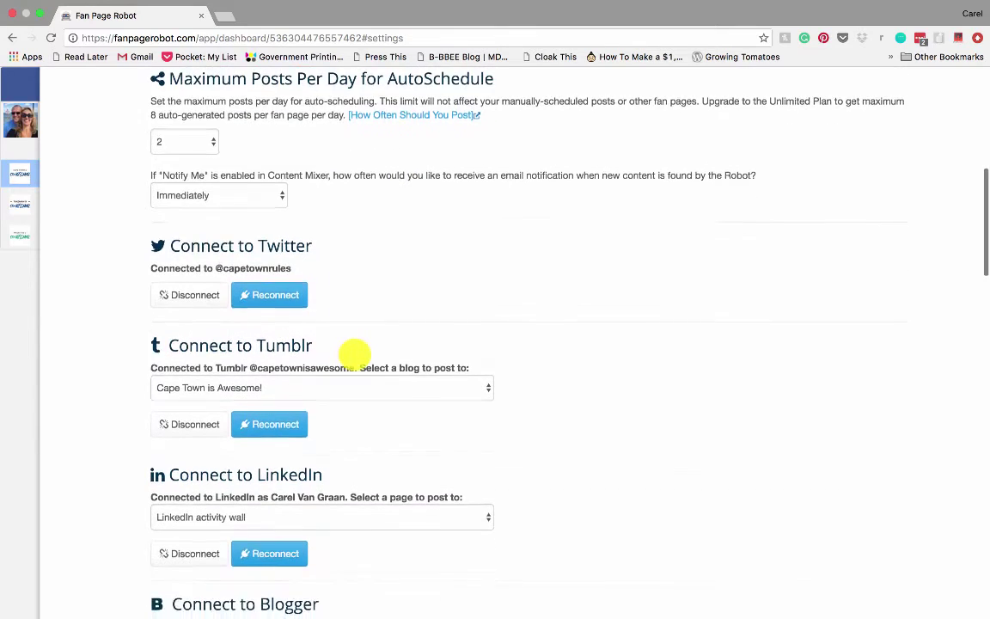
scroll(376, 278, down, 9)
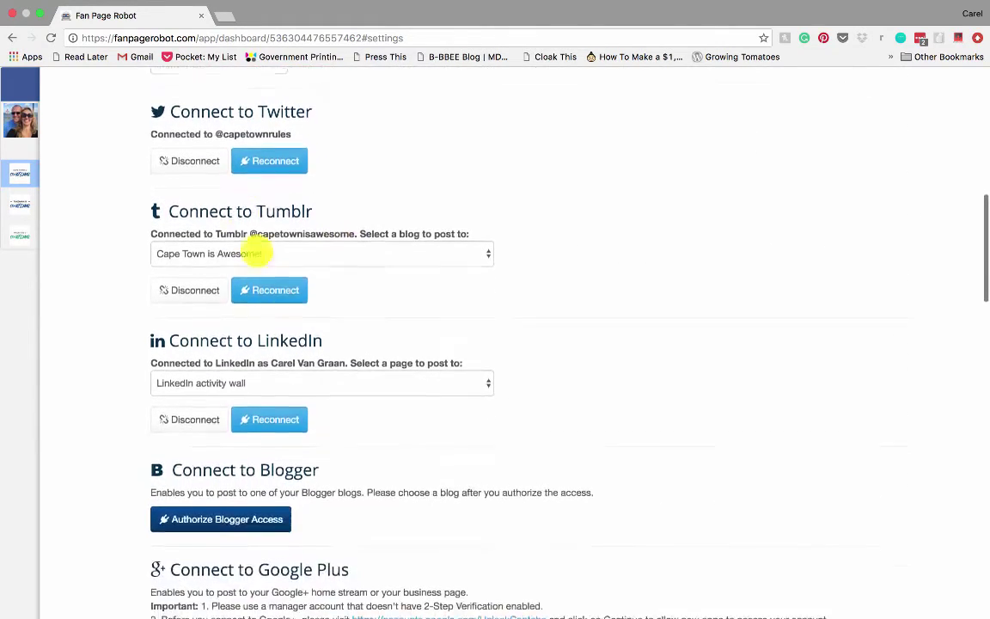
scroll(399, 258, down, 2)
scroll(338, 294, up, 2)
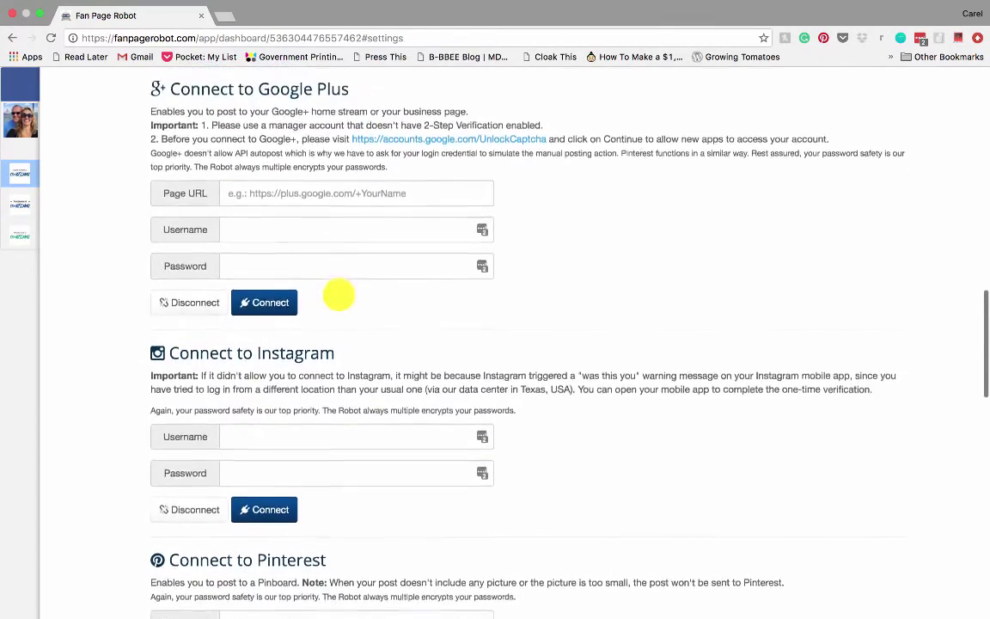
scroll(337, 258, down, 2)
scroll(338, 296, down, 9)
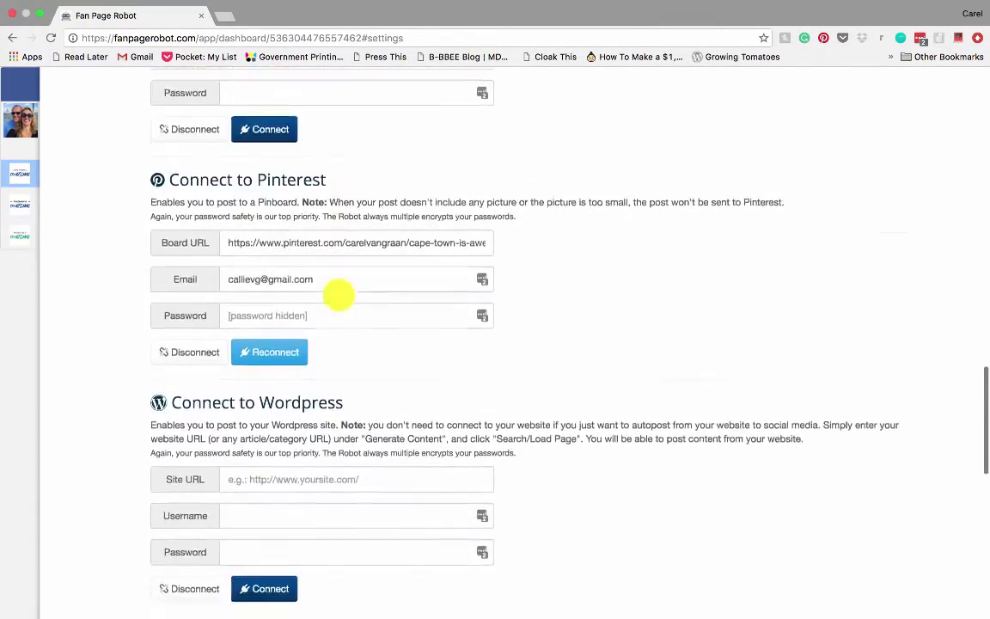
scroll(338, 296, down, 4)
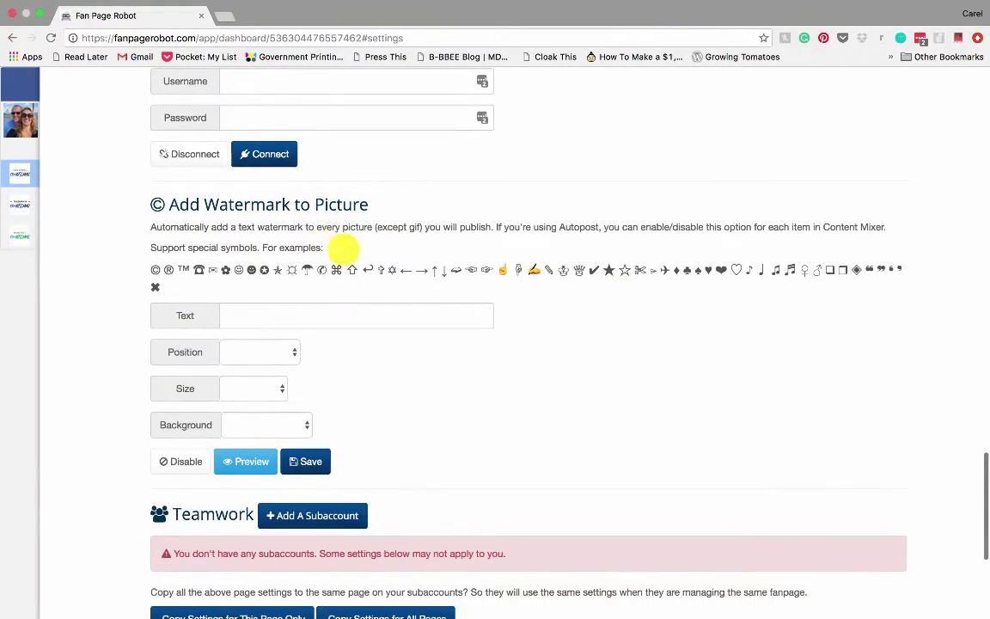
scroll(344, 266, up, 3)
scroll(357, 266, up, 20)
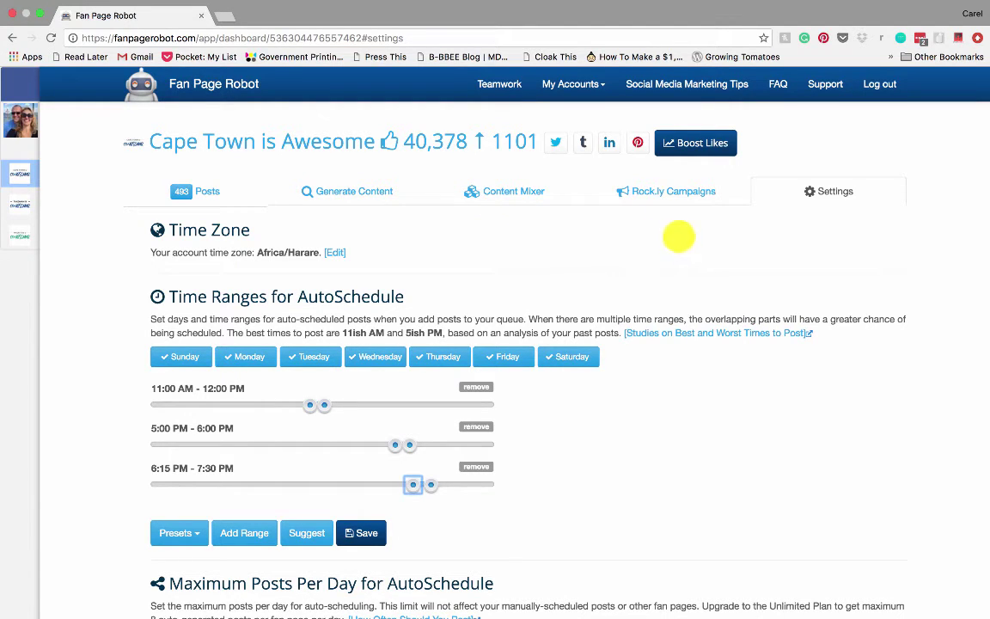
Open the Content Mixer and examine the notification setting of the CPTROCKS feed
click(501, 191)
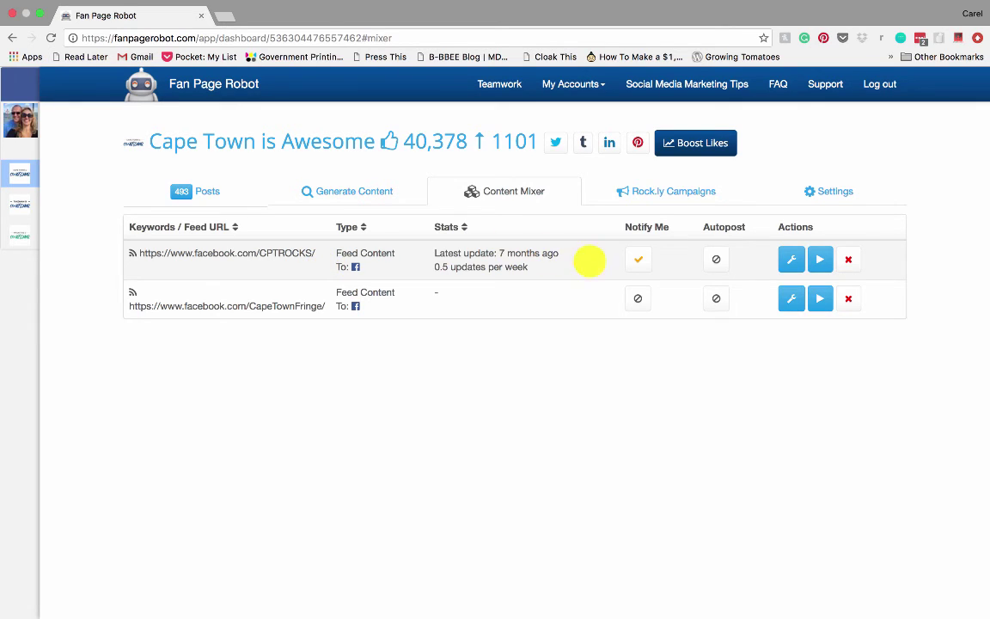
click(638, 257)
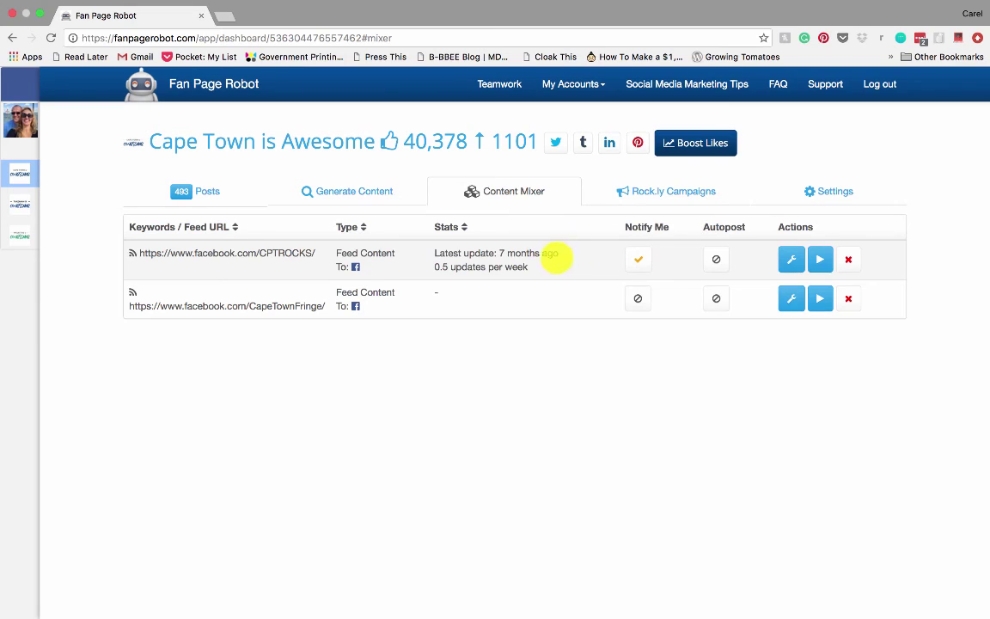